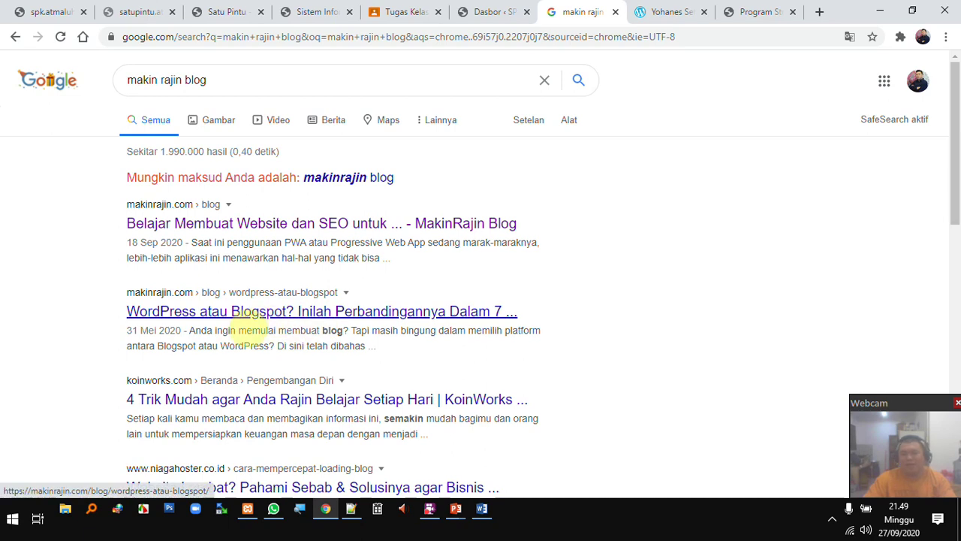
- Open the "WordPress atau Blogspot?" article from the search results and skim its table of contents and introduction
{"action": "left_click", "coordinate": [253, 312]}
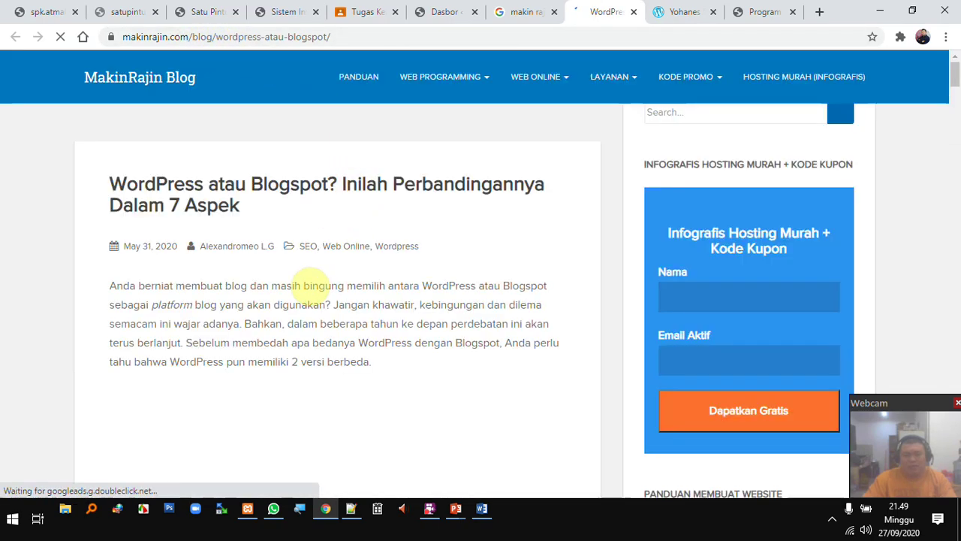
{"action": "scroll", "coordinate": [307, 277], "scroll_direction": "down", "scroll_amount": 1}
{"action": "scroll", "coordinate": [307, 277], "scroll_direction": "down", "scroll_amount": 10}
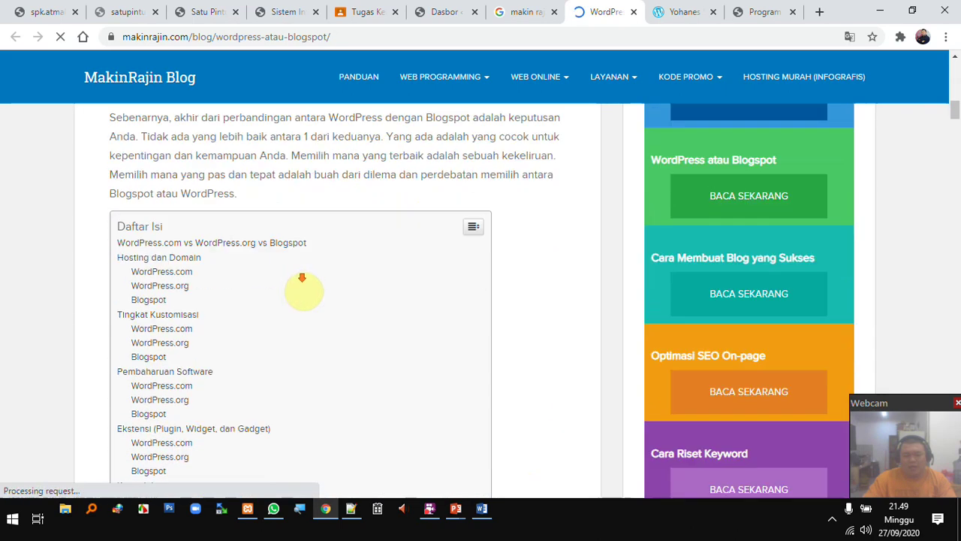
{"action": "scroll", "coordinate": [296, 279], "scroll_direction": "down", "scroll_amount": 2}
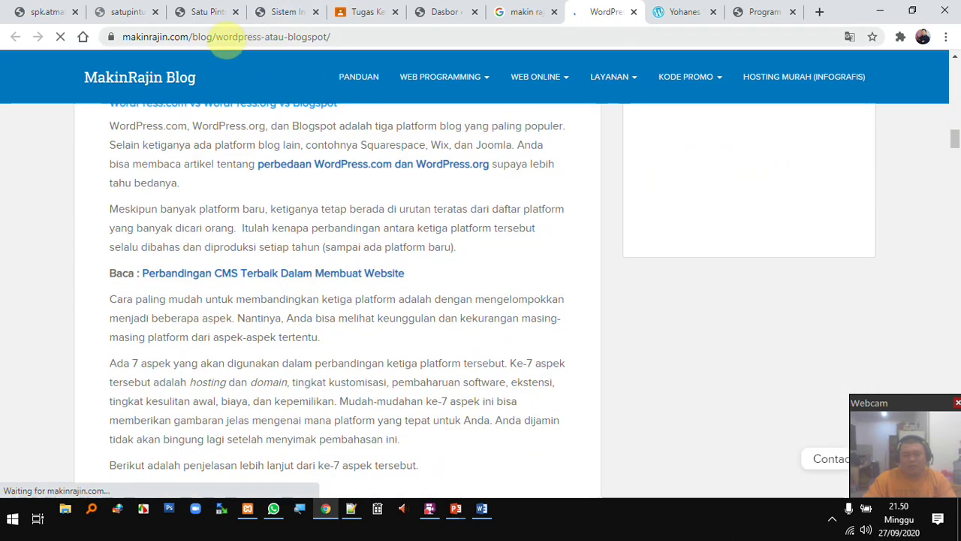
{"action": "left_click_drag", "start_coordinate": [210, 36], "coordinate": [65, 25]}
{"action": "key", "text": "ctrl+c"}
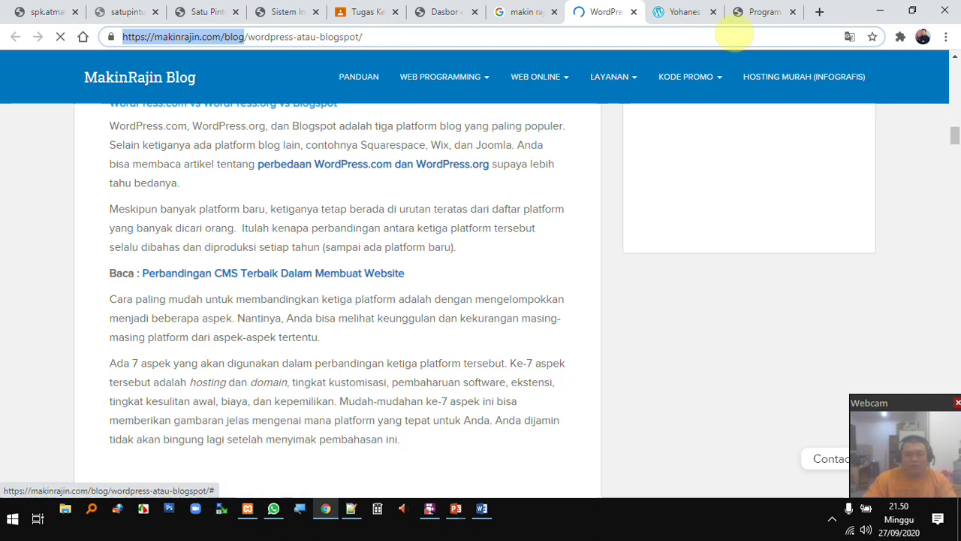
{"action": "left_click", "coordinate": [819, 12]}
{"action": "key", "text": "ctrl+v"}
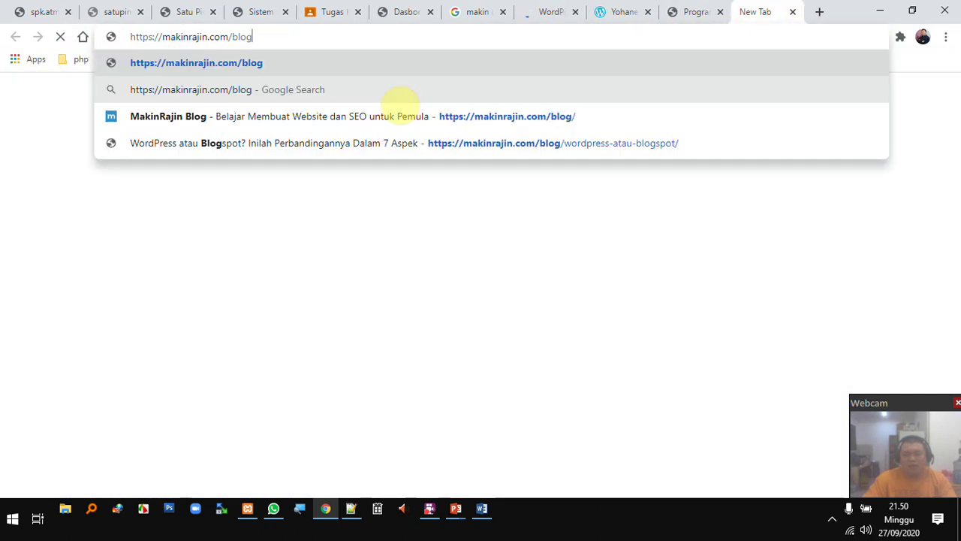
{"action": "type", "text": "/wp-admin"}
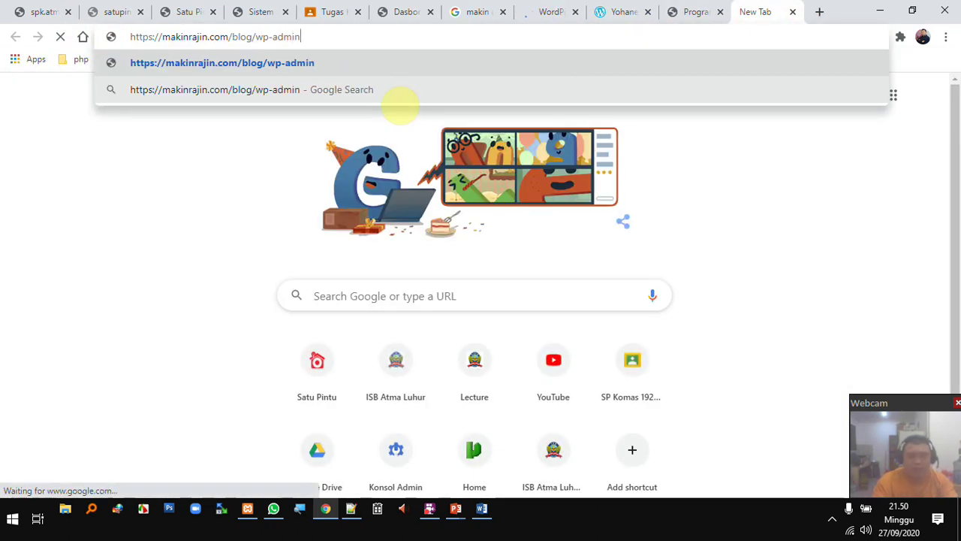
{"action": "key", "text": "Return"}
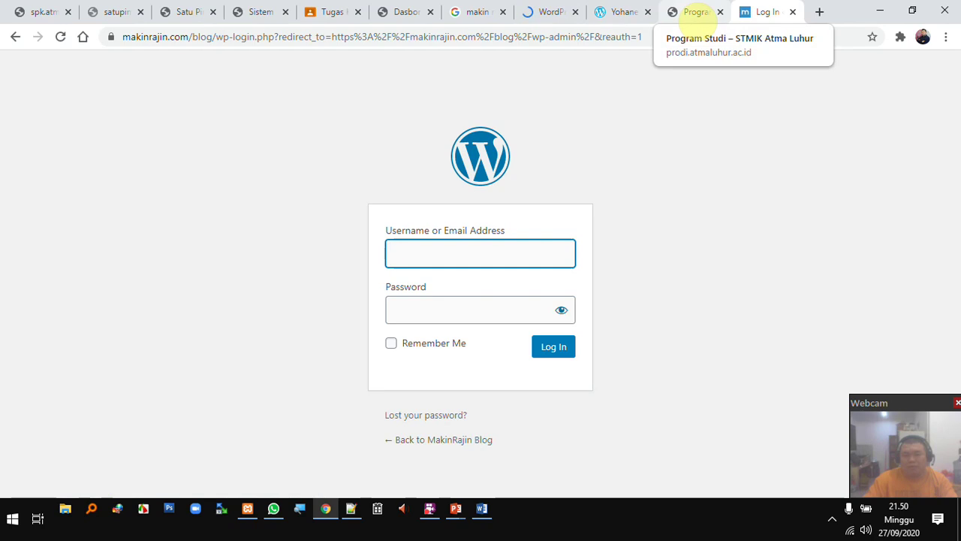
{"action": "double_click", "coordinate": [163, 36]}
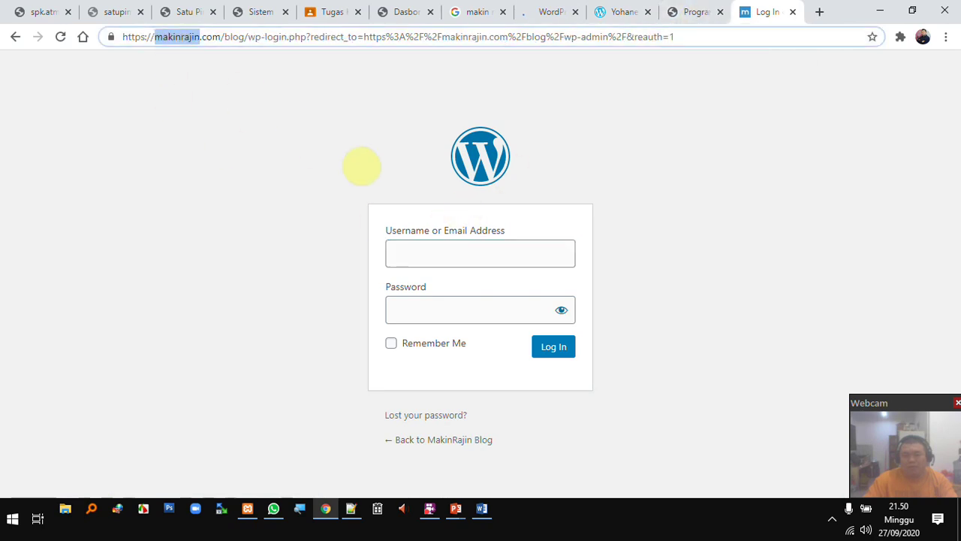
{"action": "left_click", "coordinate": [225, 41]}
{"action": "left_click", "coordinate": [463, 257]}
{"action": "left_click", "coordinate": [786, 283]}
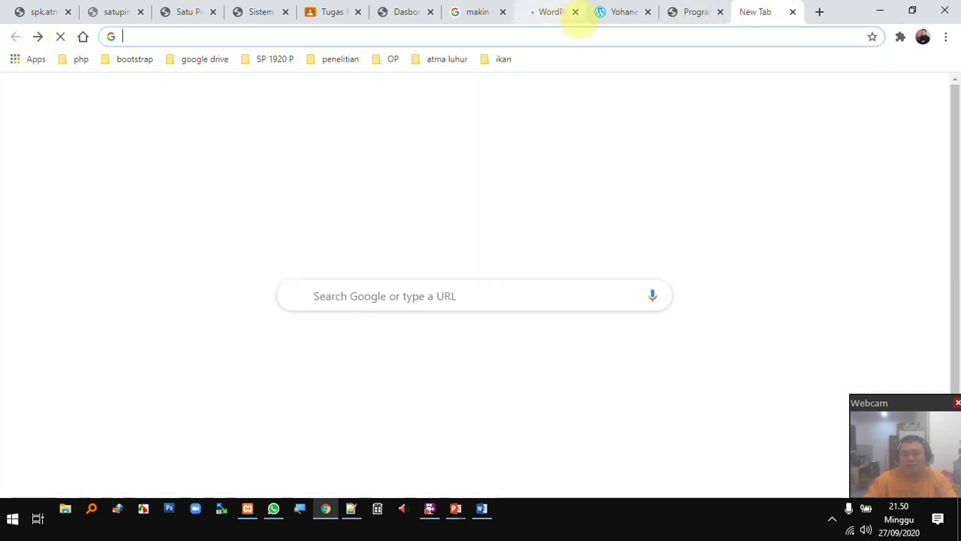
- Dismiss the article's pop-up form and write a reply thanking the author for "perbedaan wordpress dan blogspot" and introducing the commenter from ISB Atma Luhur
{"action": "left_click", "coordinate": [539, 12]}
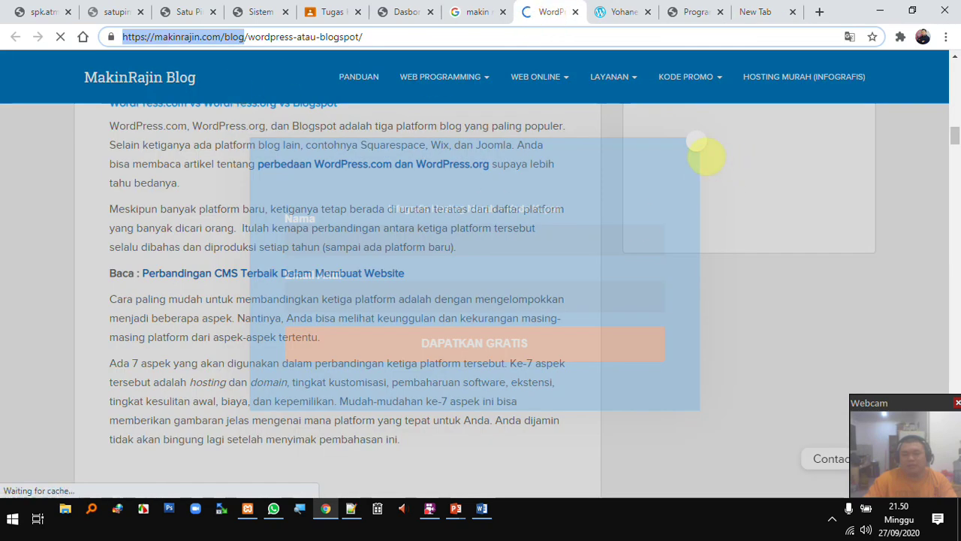
{"action": "left_click", "coordinate": [702, 156]}
{"action": "scroll", "coordinate": [410, 301], "scroll_direction": "down", "scroll_amount": 3}
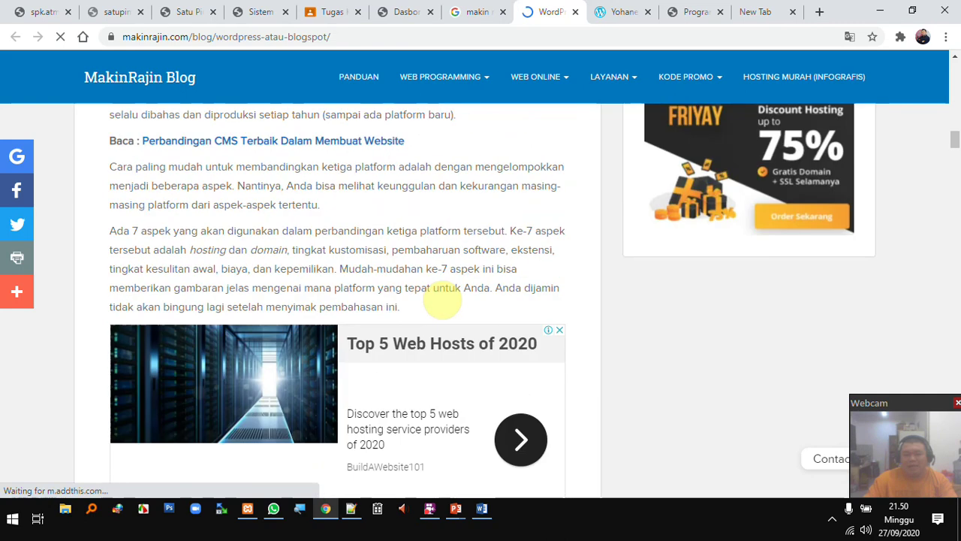
{"action": "scroll", "coordinate": [442, 285], "scroll_direction": "down", "scroll_amount": 3}
{"action": "scroll", "coordinate": [442, 285], "scroll_direction": "down", "scroll_amount": 15}
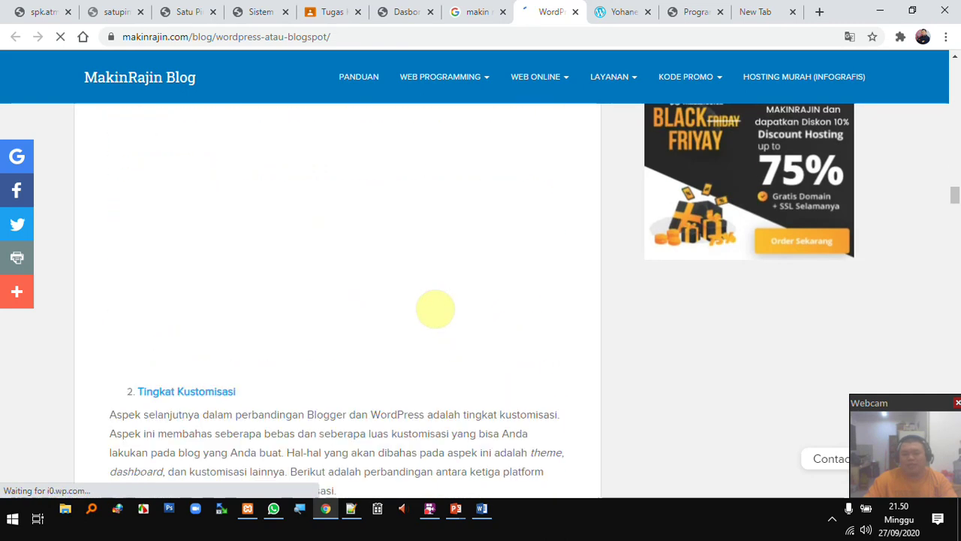
{"action": "scroll", "coordinate": [438, 302], "scroll_direction": "down", "scroll_amount": 15}
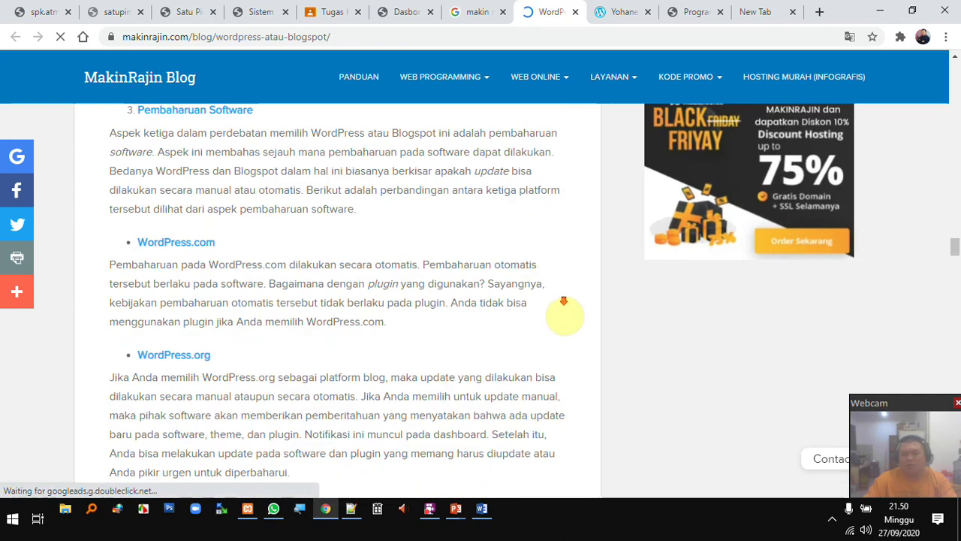
{"action": "scroll", "coordinate": [421, 344], "scroll_direction": "down", "scroll_amount": 5}
{"action": "scroll", "coordinate": [429, 333], "scroll_direction": "down", "scroll_amount": 15}
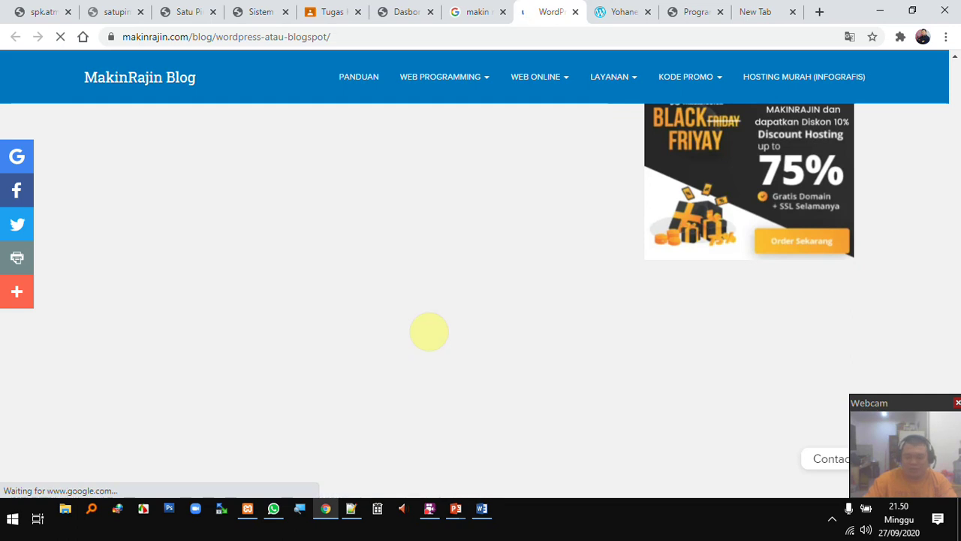
{"action": "scroll", "coordinate": [315, 331], "scroll_direction": "up", "scroll_amount": 7}
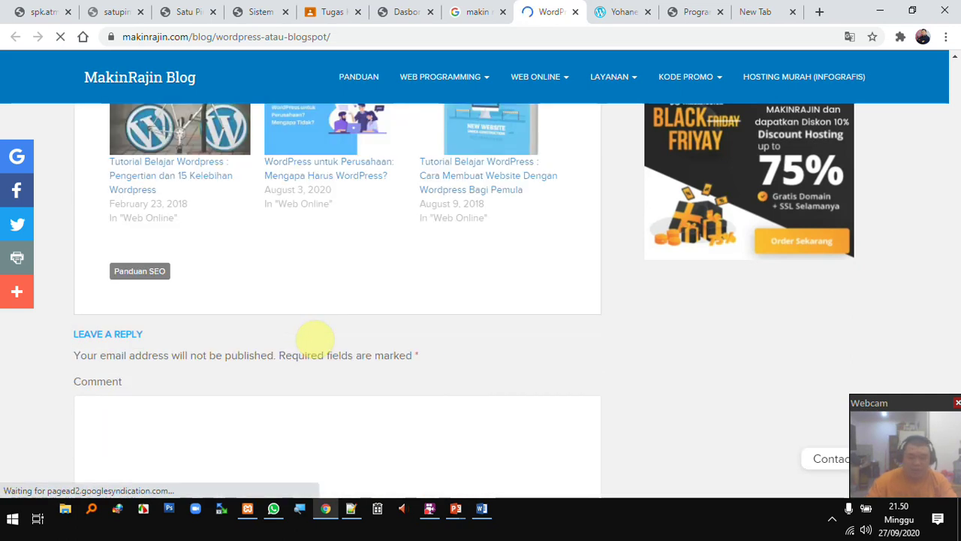
{"action": "scroll", "coordinate": [312, 332], "scroll_direction": "down", "scroll_amount": 3}
{"action": "left_click", "coordinate": [213, 228]}
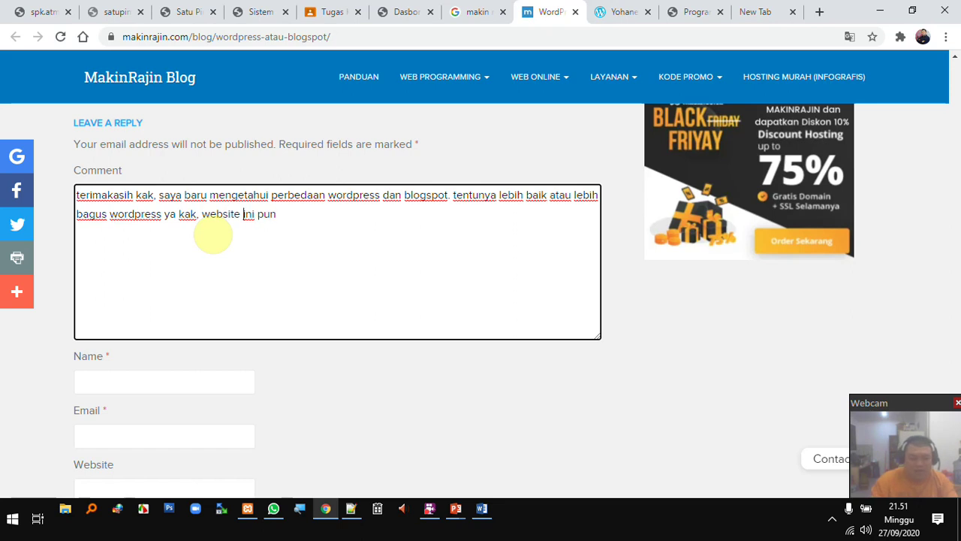
{"action": "type", "text": "karena"}
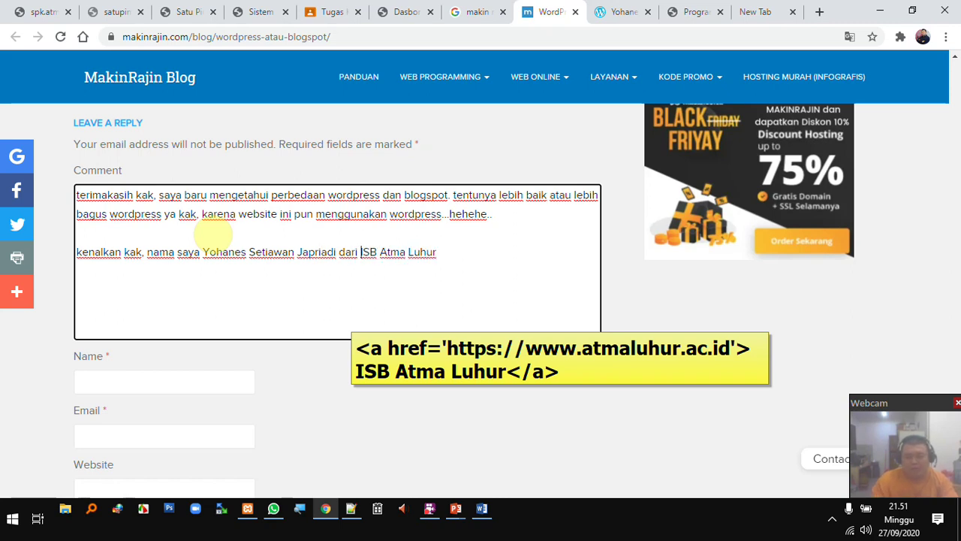
- Wrap "ISB Atma Luhur" in the comment in an HTML anchor tag with an empty href attribute
{"action": "type", "text": "<a href=\""}
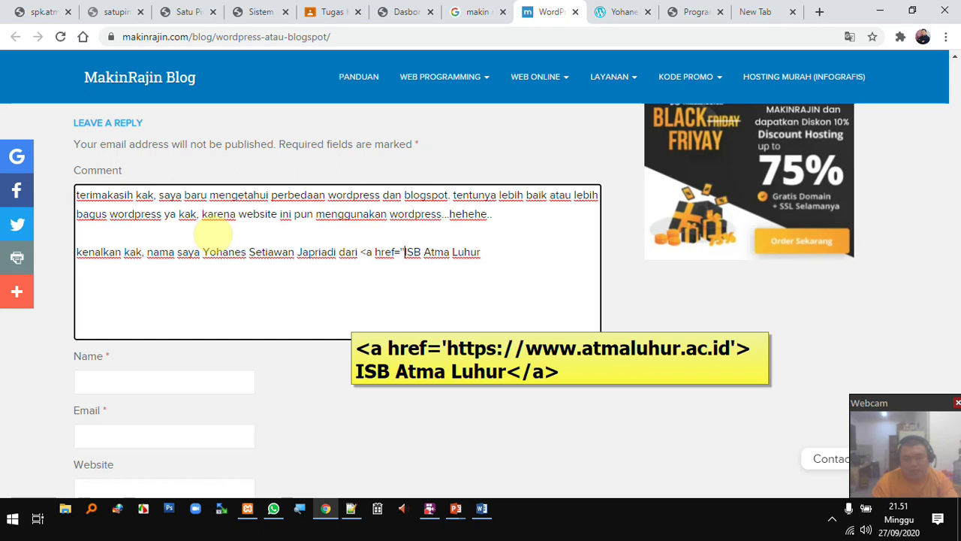
{"action": "type", "text": "\">"}
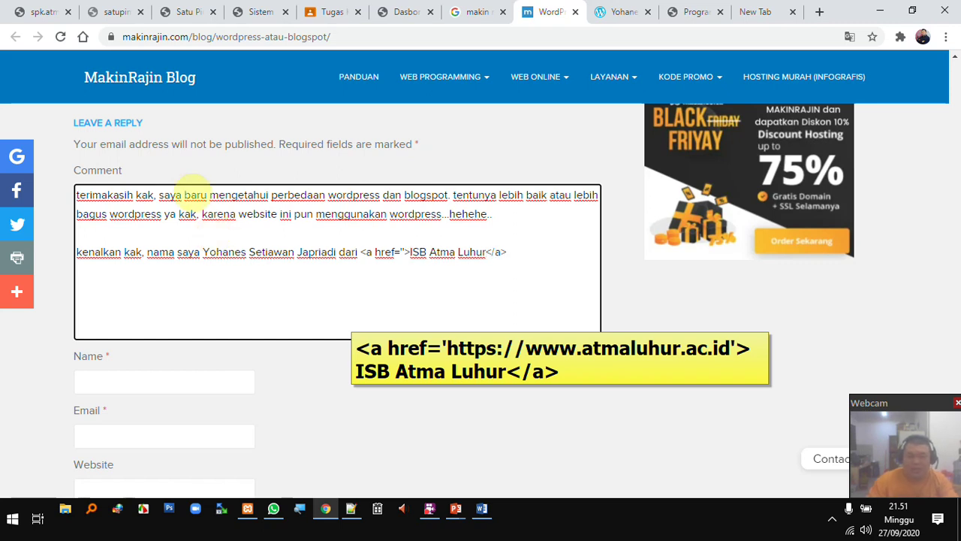
{"action": "left_click", "coordinate": [400, 252]}
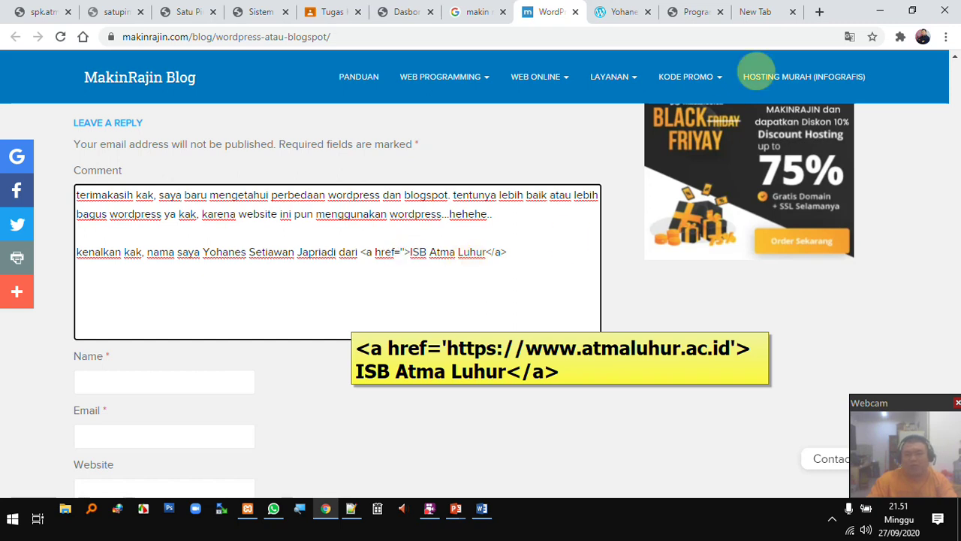
{"action": "left_click", "coordinate": [773, 11]}
{"action": "left_click", "coordinate": [476, 37]}
{"action": "type", "text": "www.at"}
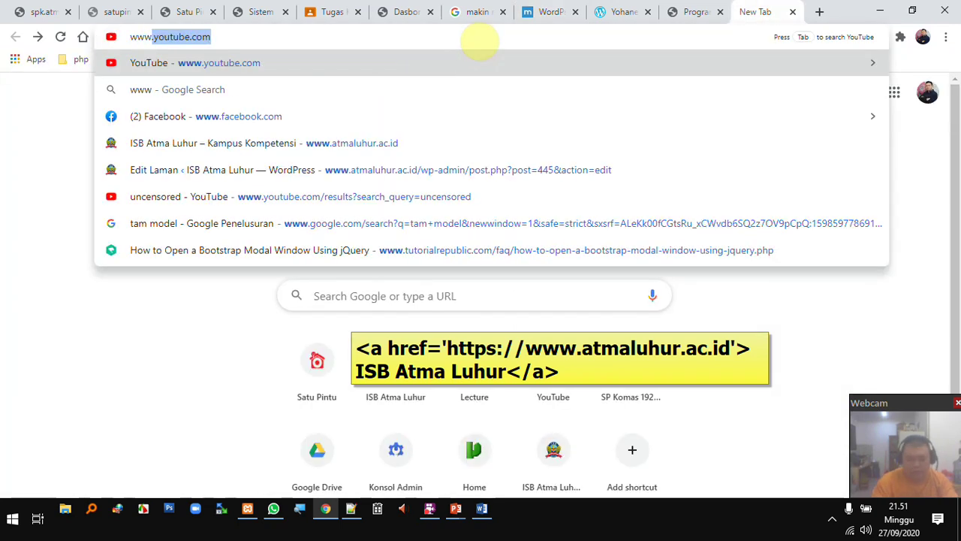
{"action": "key", "text": "Return"}
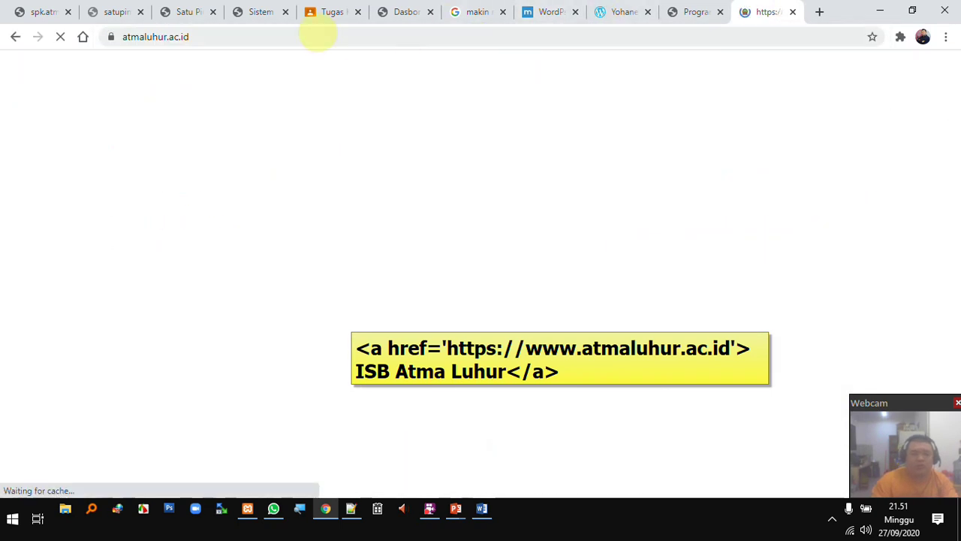
{"action": "left_click", "coordinate": [296, 37]}
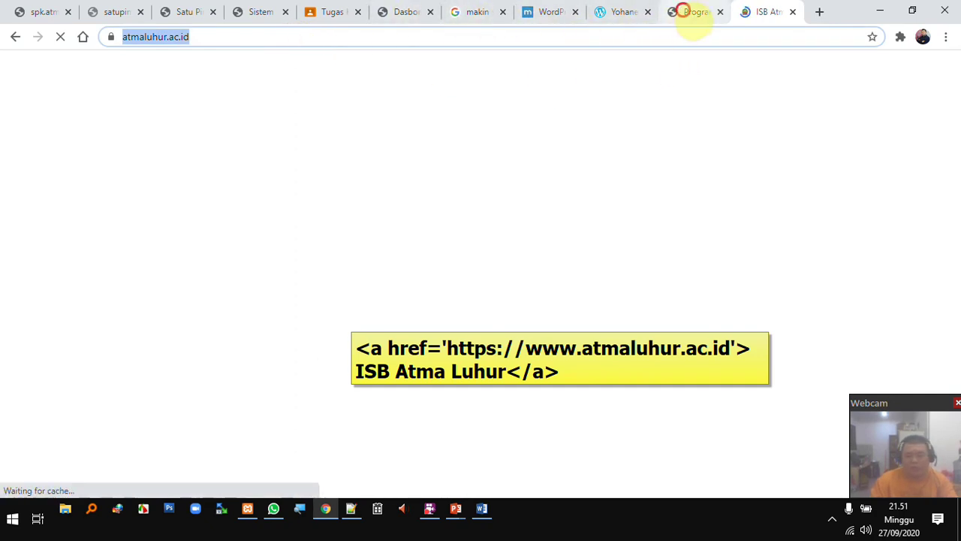
{"action": "left_click", "coordinate": [691, 15]}
{"action": "left_click", "coordinate": [618, 13]}
{"action": "left_click", "coordinate": [561, 15]}
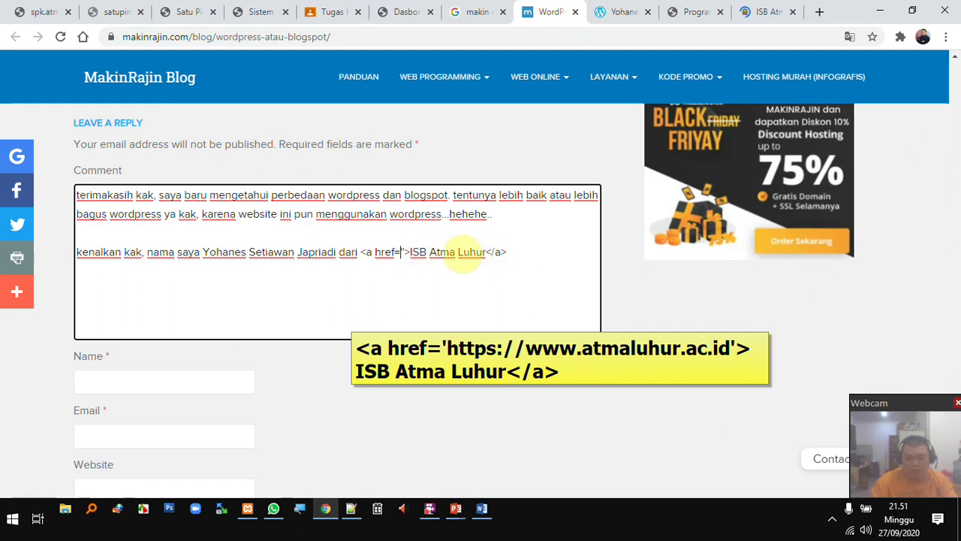
{"action": "type", "text": "https://www.atmaluhur.ac.id/"}
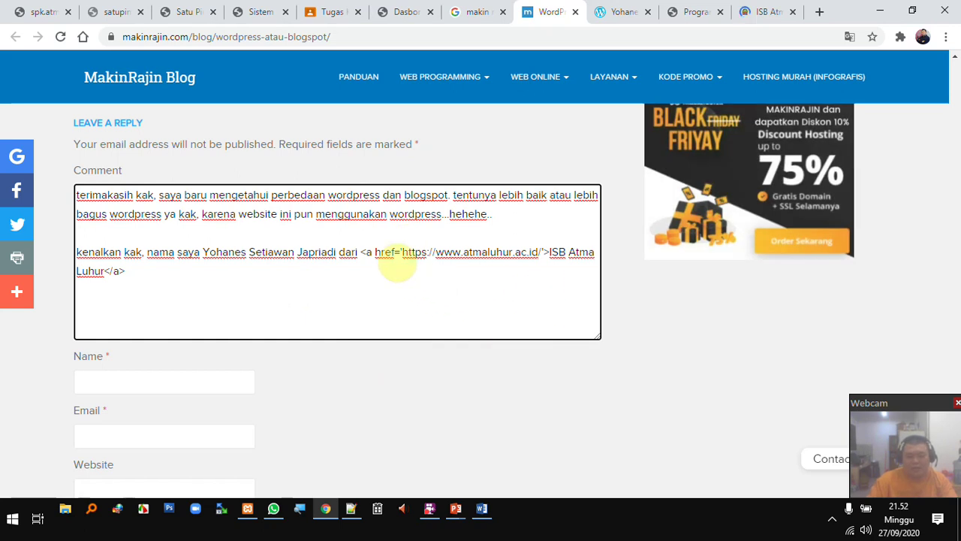
{"action": "left_click", "coordinate": [225, 277]}
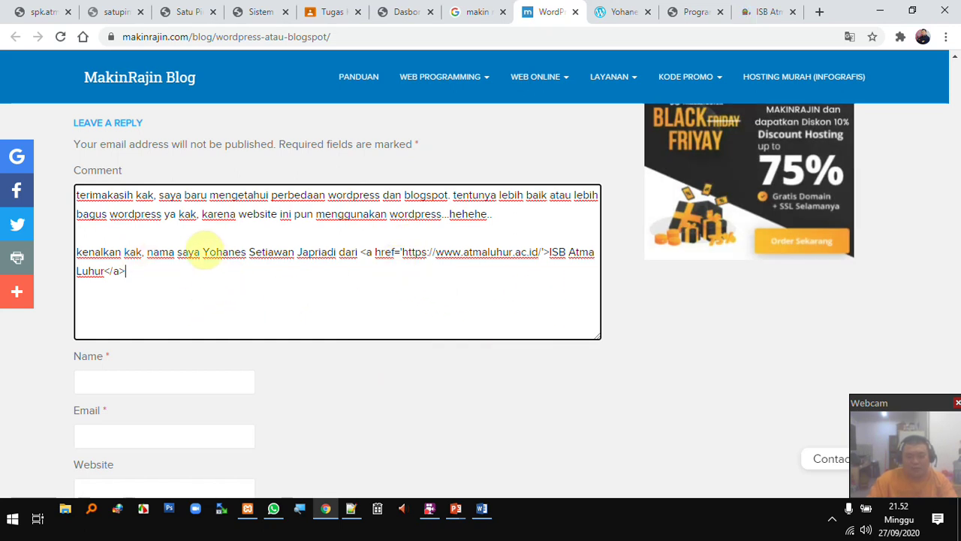
- Enter the commenter's full name in the Name field and review the comment's text and link
{"action": "scroll", "coordinate": [198, 333], "scroll_direction": "down", "scroll_amount": 1}
{"action": "left_click", "coordinate": [180, 306]}
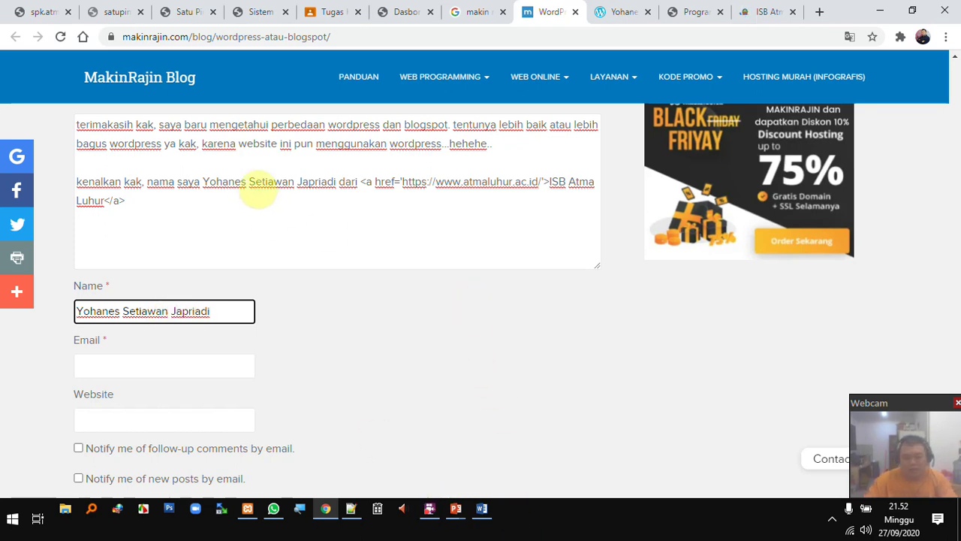
{"action": "left_click_drag", "start_coordinate": [525, 143], "coordinate": [38, 126]}
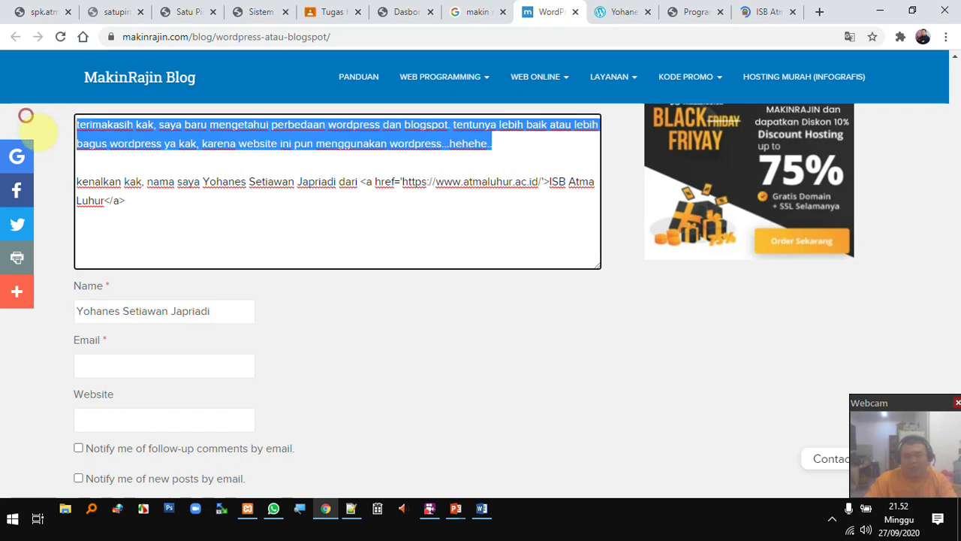
{"action": "left_click_drag", "start_coordinate": [255, 183], "coordinate": [366, 184]}
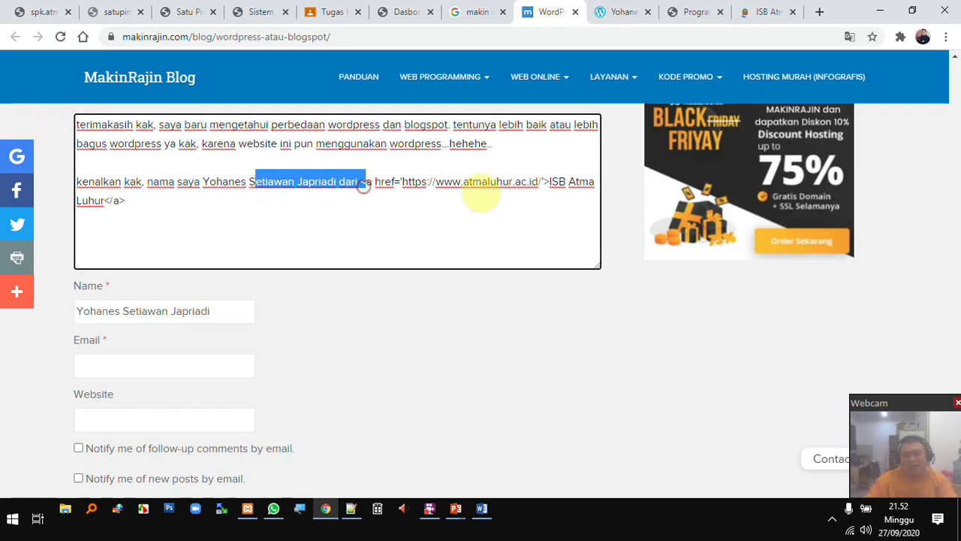
{"action": "left_click", "coordinate": [483, 190]}
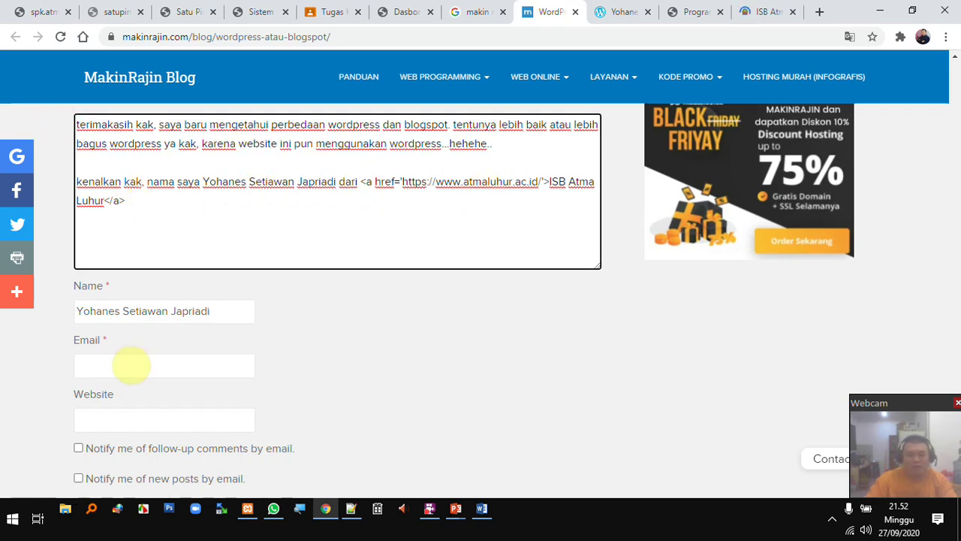
- Fill in the commenter's e-mail address in the Website field and copy it into the Email field
{"action": "left_click", "coordinate": [135, 364]}
{"action": "key", "text": "Down"}
{"action": "key", "text": "Return"}
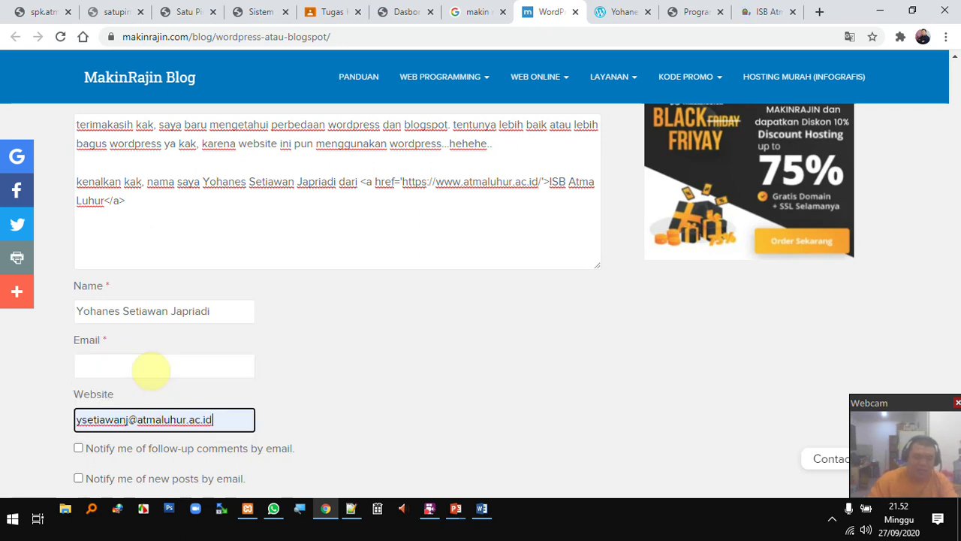
{"action": "left_click_drag", "start_coordinate": [229, 422], "coordinate": [2, 405]}
{"action": "key", "text": "ctrl+c"}
{"action": "left_click", "coordinate": [181, 367]}
{"action": "key", "text": "ctrl+v"}
{"action": "left_click", "coordinate": [353, 416]}
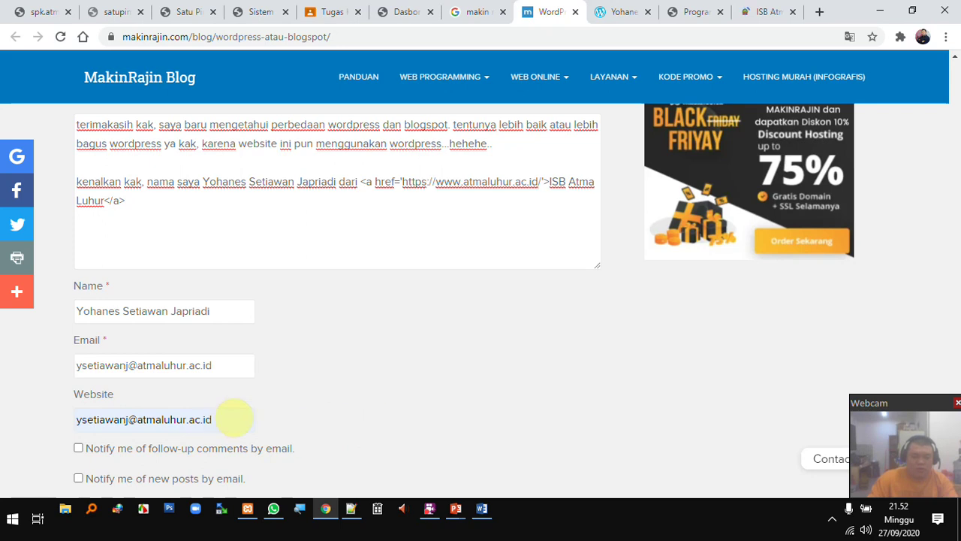
- Turn the Website entry into the commenter's subdomain of atmaluhur.ac.id by replacing the @ with a dot, and select the entry
{"action": "left_click", "coordinate": [137, 419]}
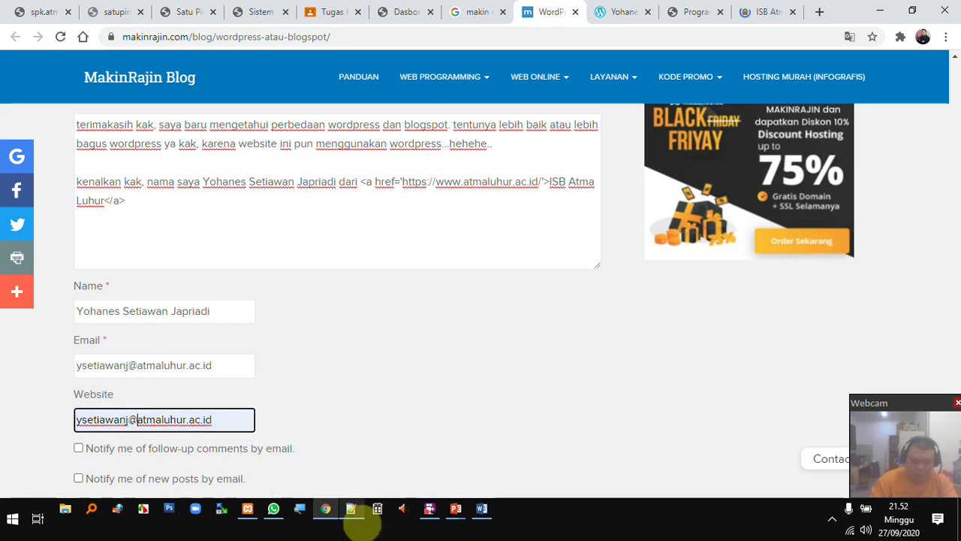
{"action": "key", "text": "BackSpace"}
{"action": "type", "text": "."}
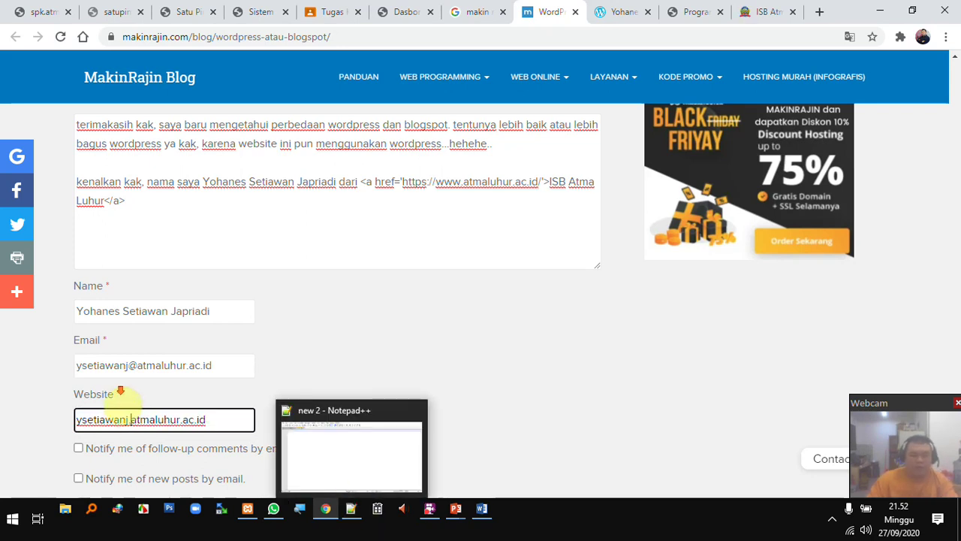
{"action": "scroll", "coordinate": [143, 379], "scroll_direction": "down", "scroll_amount": 1}
{"action": "triple_click", "coordinate": [240, 351]}
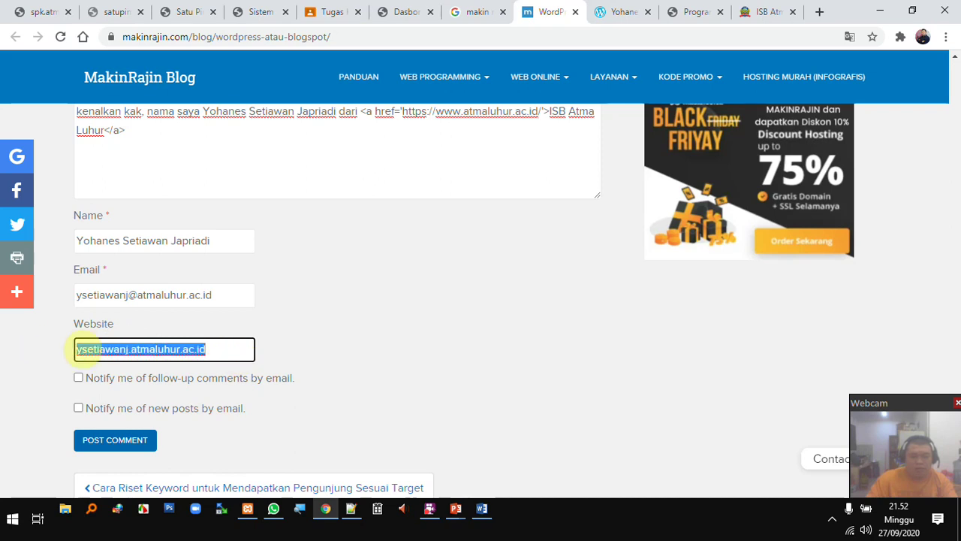
{"action": "key", "text": "ctrl+v"}
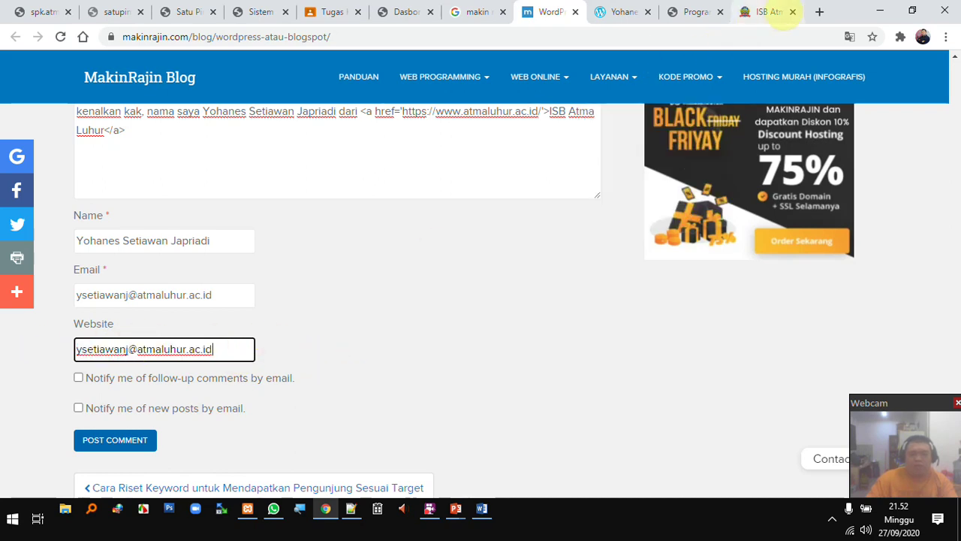
{"action": "left_click", "coordinate": [774, 9]}
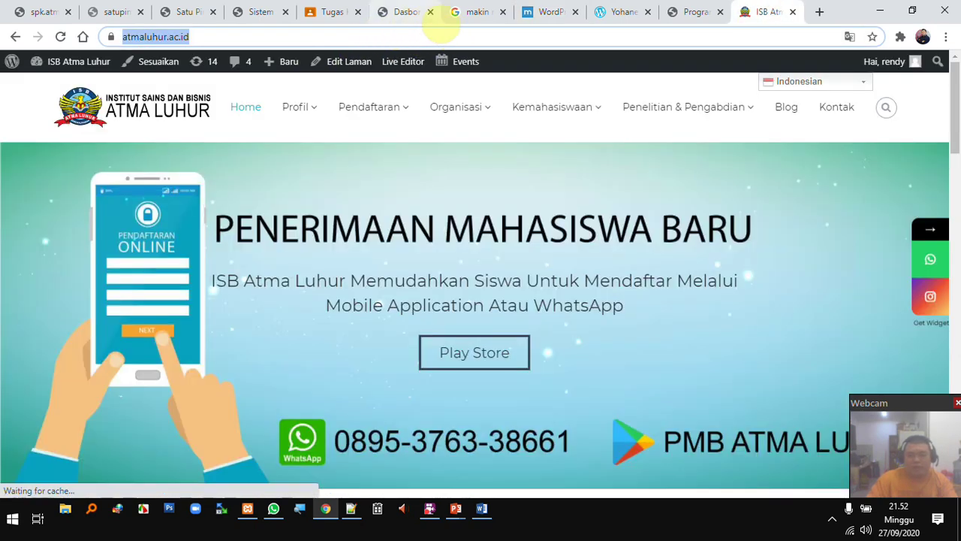
{"action": "left_click", "coordinate": [550, 11]}
{"action": "left_click", "coordinate": [198, 347]}
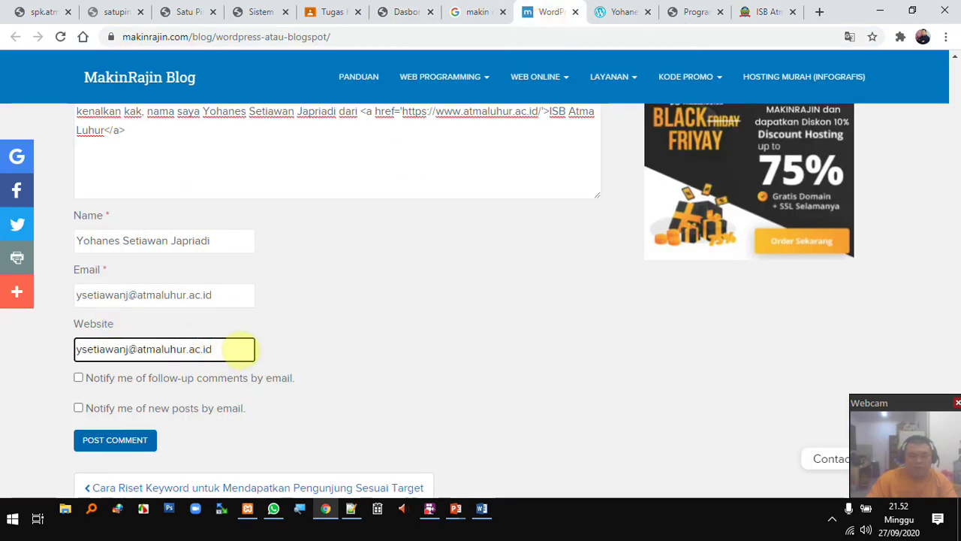
{"action": "left_click_drag", "start_coordinate": [236, 348], "coordinate": [36, 336]}
{"action": "key", "text": "ctrl+v"}
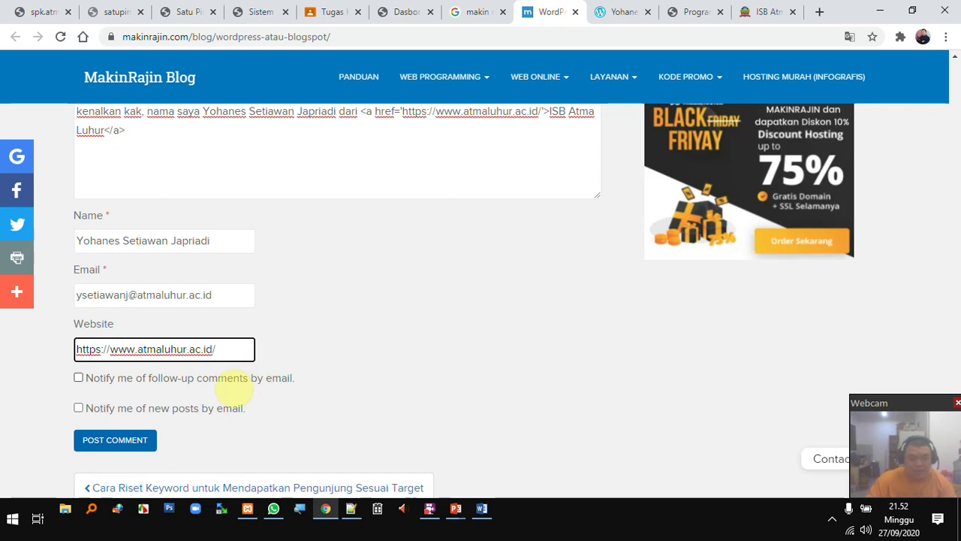
{"action": "scroll", "coordinate": [151, 405], "scroll_direction": "down", "scroll_amount": 2}
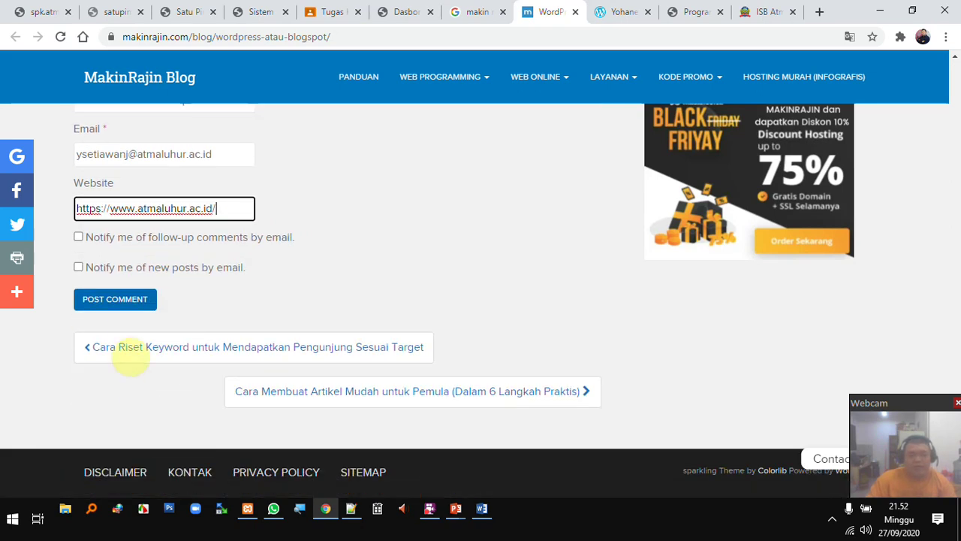
{"action": "left_click", "coordinate": [126, 301]}
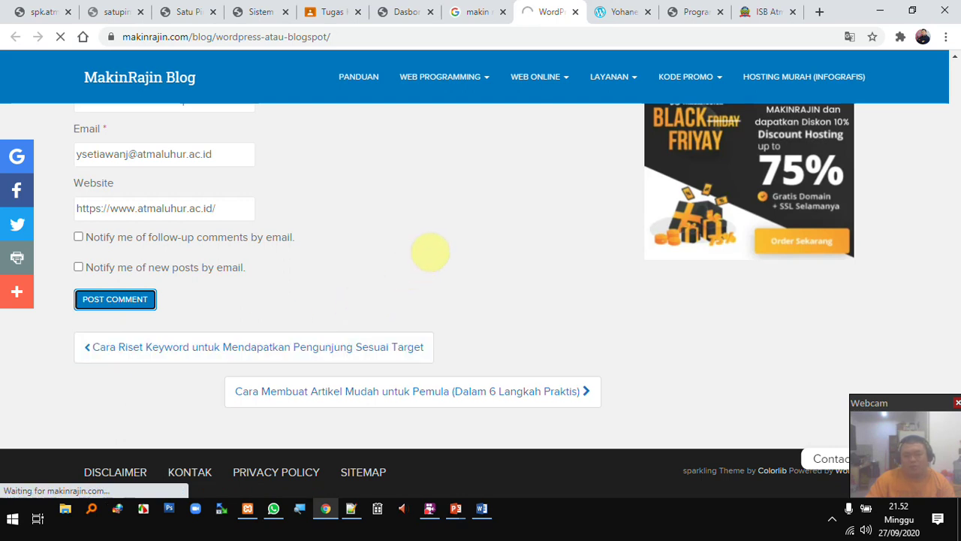
- Look through the reloaded article and its reply section for the posted comment, dismissing the hosting infographic pop-up
{"action": "scroll", "coordinate": [430, 252], "scroll_direction": "up", "scroll_amount": 6}
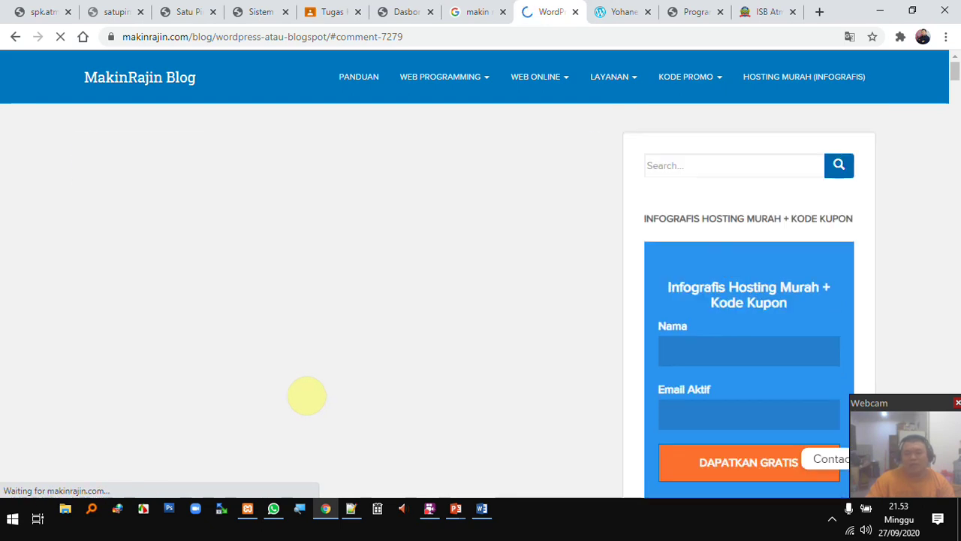
{"action": "scroll", "coordinate": [310, 369], "scroll_direction": "down", "scroll_amount": 15}
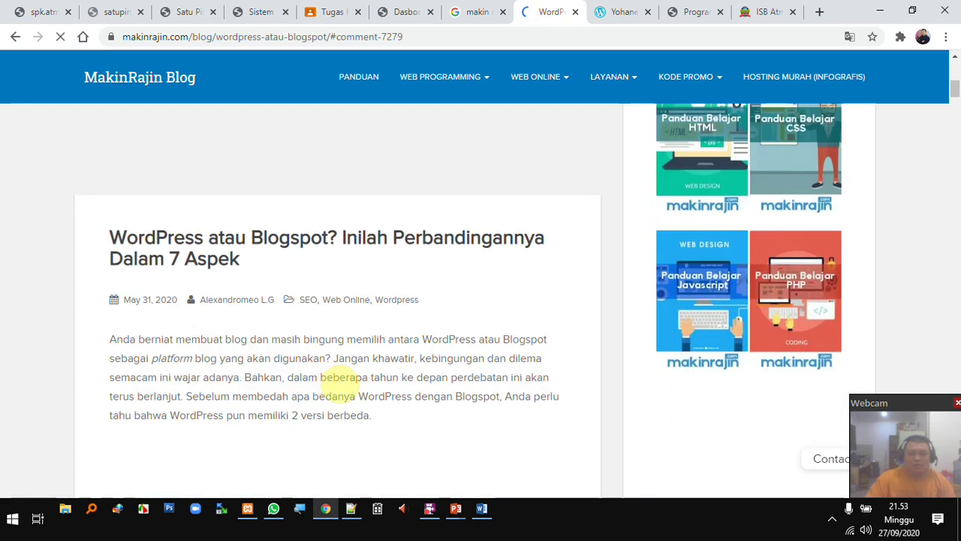
{"action": "scroll", "coordinate": [340, 351], "scroll_direction": "down", "scroll_amount": 10}
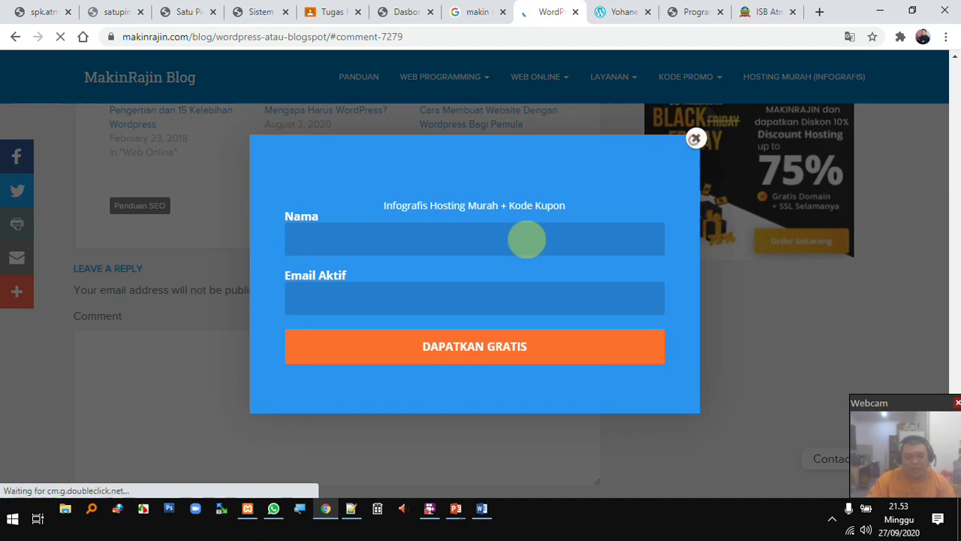
{"action": "left_click", "coordinate": [343, 337]}
{"action": "scroll", "coordinate": [349, 335], "scroll_direction": "down", "scroll_amount": 5}
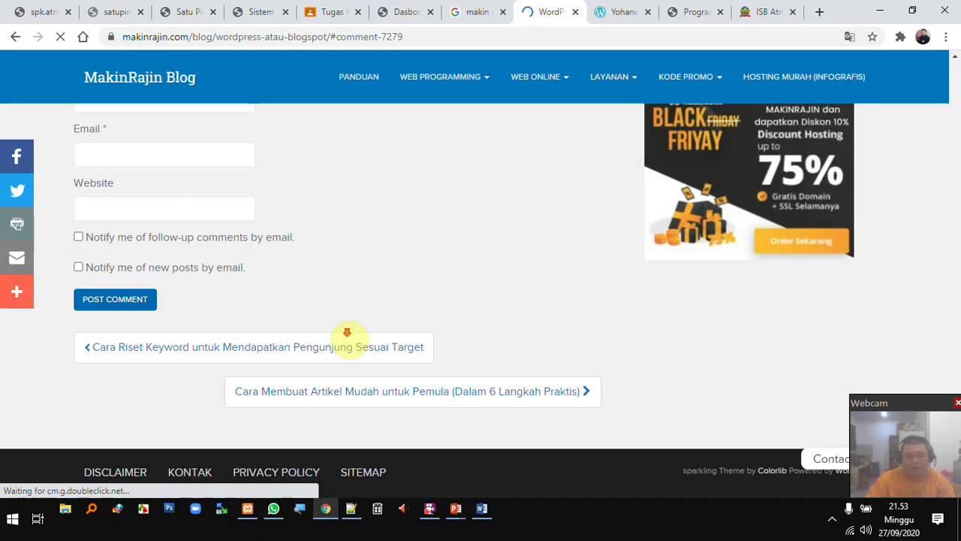
{"action": "scroll", "coordinate": [347, 332], "scroll_direction": "up", "scroll_amount": 15}
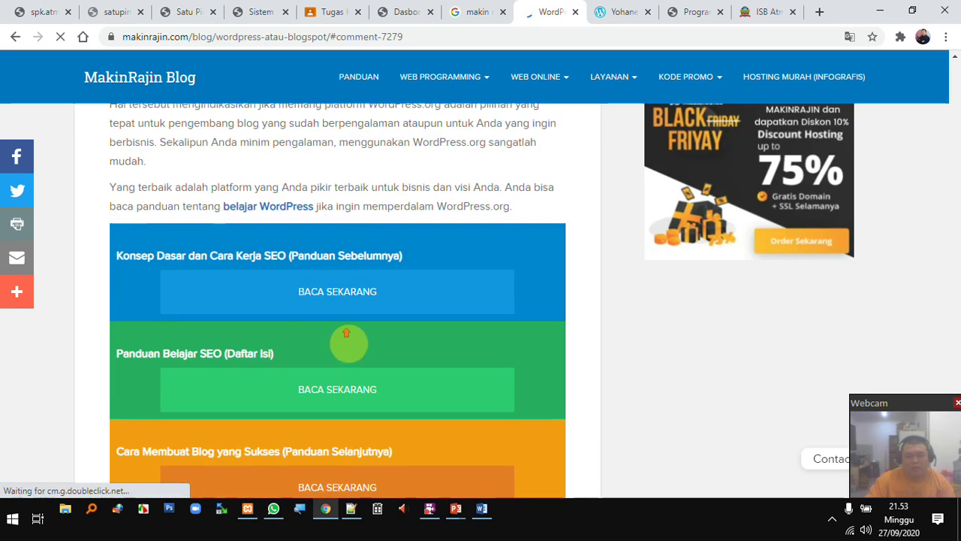
{"action": "scroll", "coordinate": [346, 332], "scroll_direction": "up", "scroll_amount": 6}
{"action": "scroll", "coordinate": [347, 331], "scroll_direction": "down", "scroll_amount": 9}
{"action": "scroll", "coordinate": [351, 319], "scroll_direction": "down", "scroll_amount": 5}
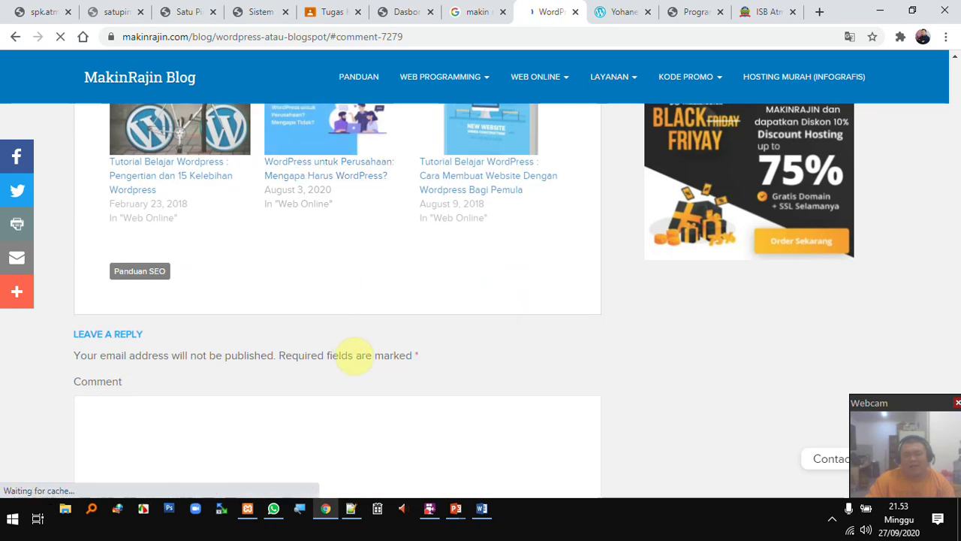
{"action": "scroll", "coordinate": [288, 379], "scroll_direction": "down", "scroll_amount": 5}
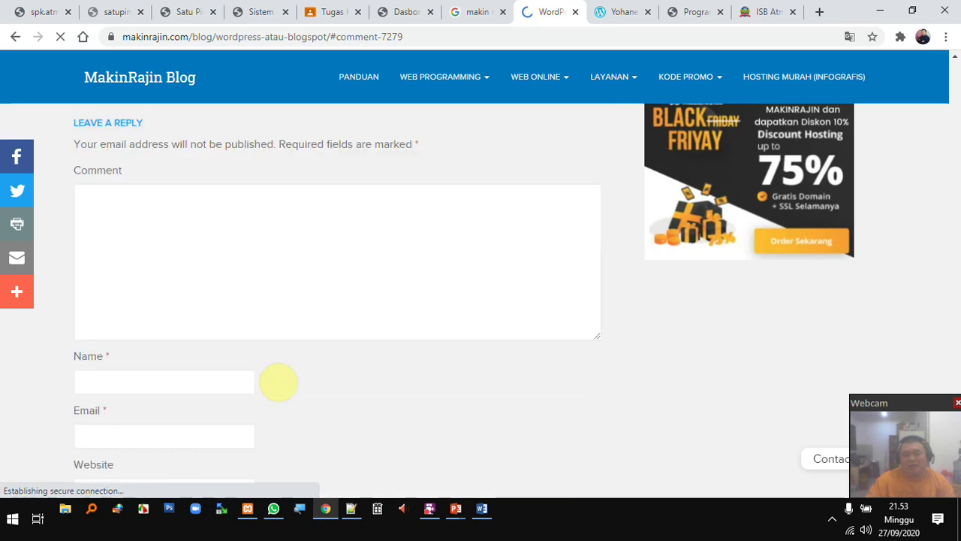
{"action": "scroll", "coordinate": [181, 321], "scroll_direction": "down", "scroll_amount": 2}
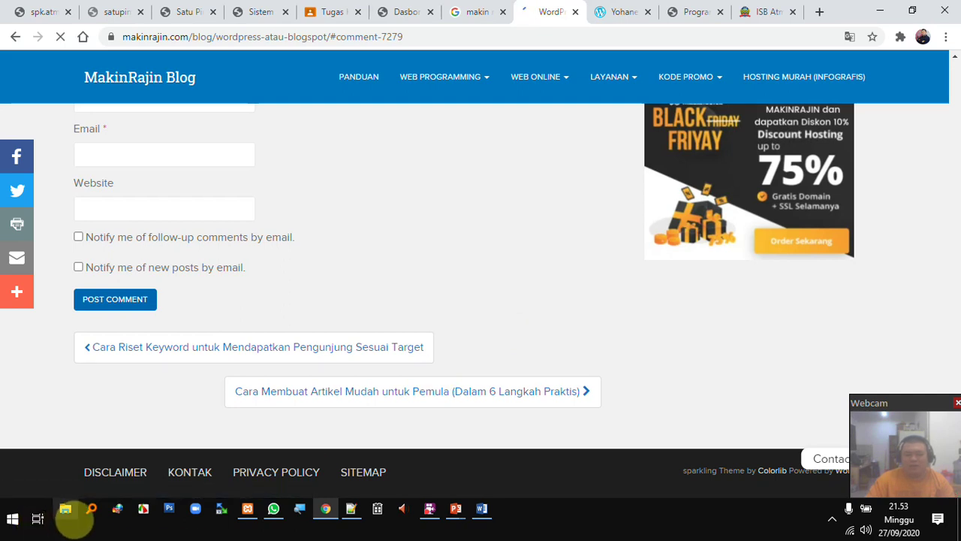
- Switch to File Explorer and open the Web CMS WORDPRESS folder in My Drive on Google Drive File Stream (G:)
{"action": "left_click", "coordinate": [74, 519]}
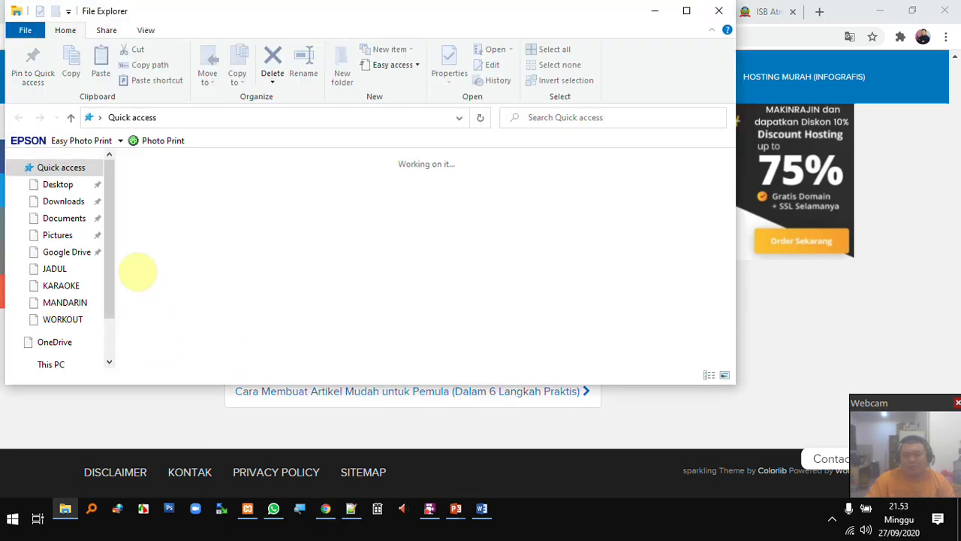
{"action": "left_click_drag", "start_coordinate": [111, 231], "coordinate": [111, 337]}
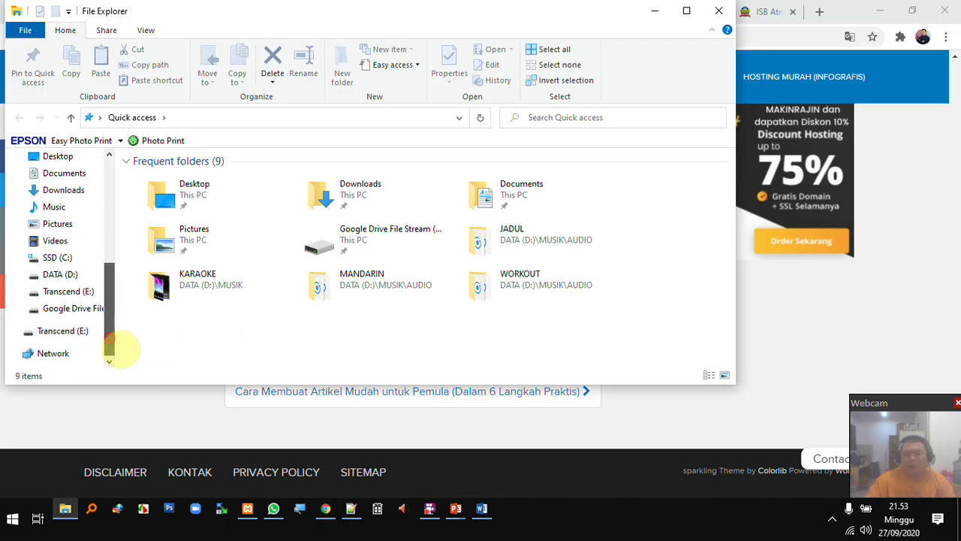
{"action": "left_click", "coordinate": [61, 307]}
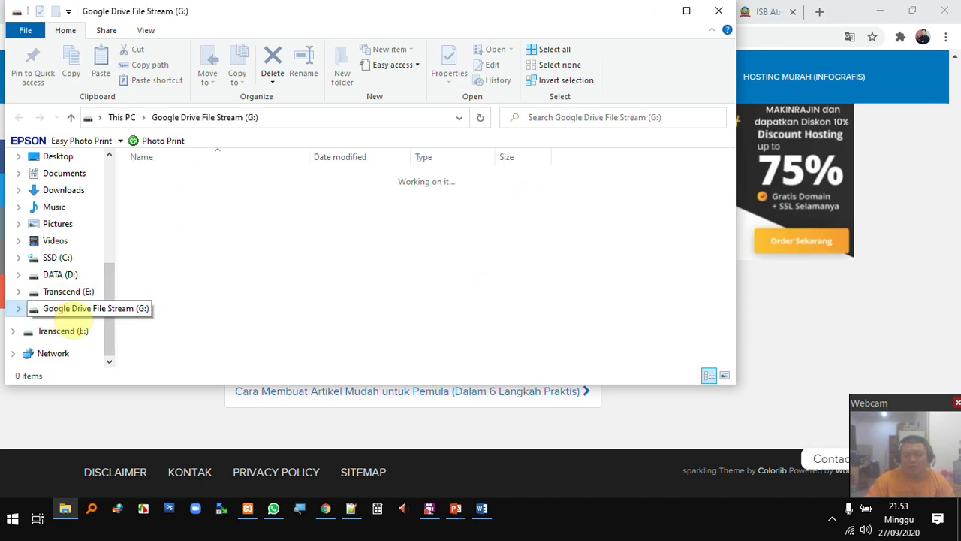
{"action": "double_click", "coordinate": [172, 214]}
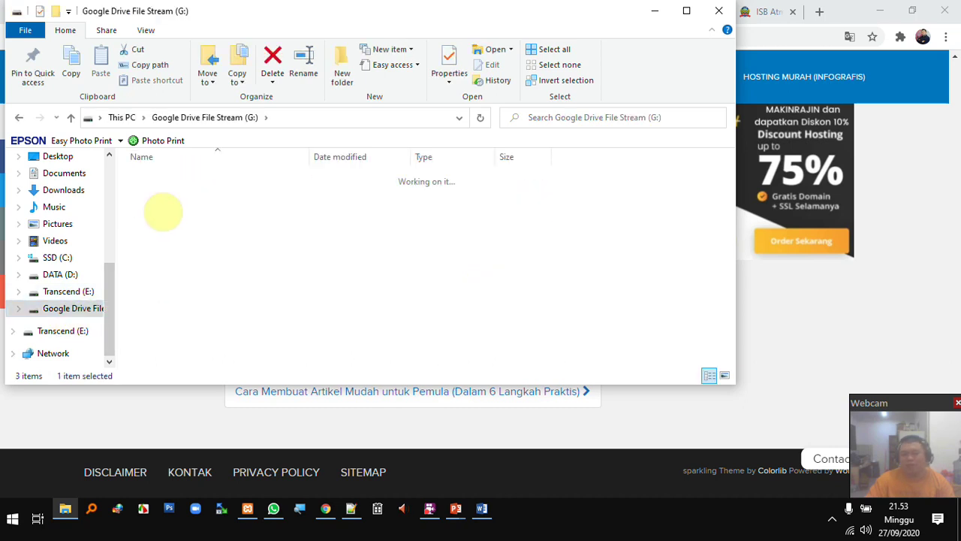
{"action": "scroll", "coordinate": [185, 347], "scroll_direction": "down", "scroll_amount": 6}
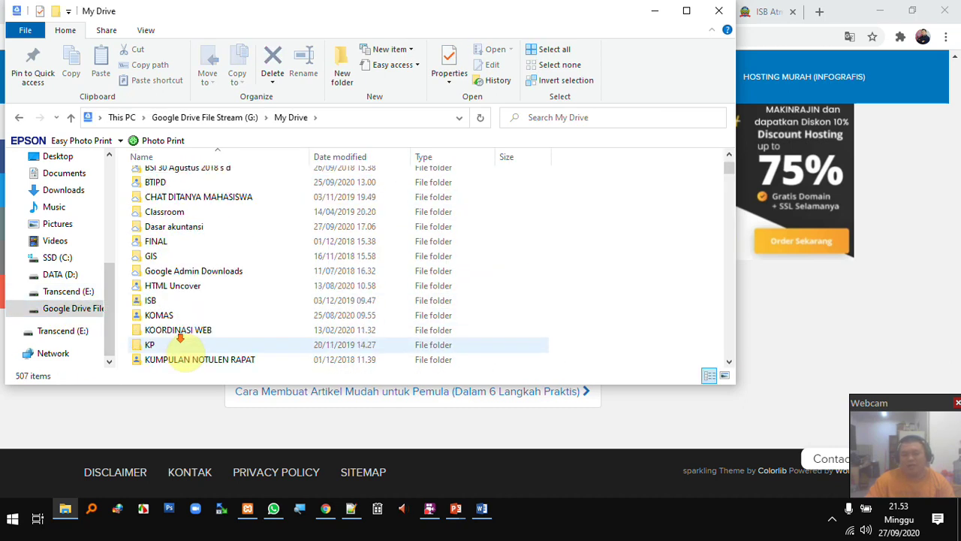
{"action": "scroll", "coordinate": [188, 358], "scroll_direction": "down", "scroll_amount": 1}
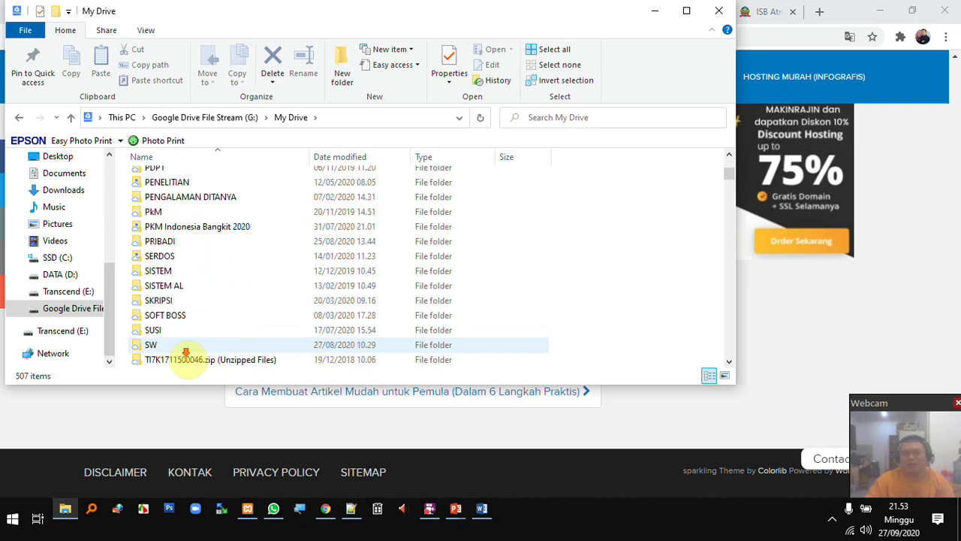
{"action": "scroll", "coordinate": [187, 353], "scroll_direction": "down", "scroll_amount": 1}
{"action": "double_click", "coordinate": [188, 346]}
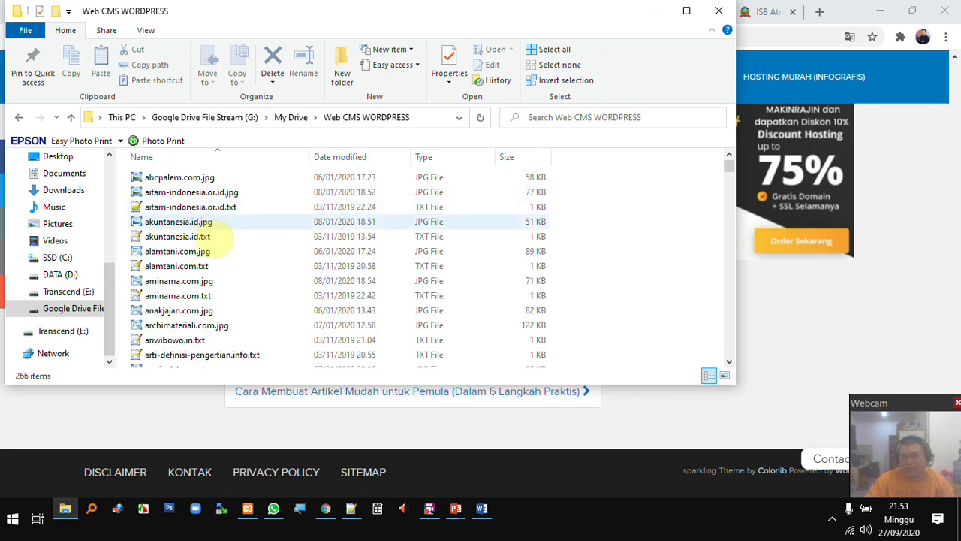
- Examine the Web CMS WORDPRESS folder's saved JPG and TXT files named after WordPress sites, from the start to the end of the list
{"action": "scroll", "coordinate": [210, 308], "scroll_direction": "down", "scroll_amount": 2}
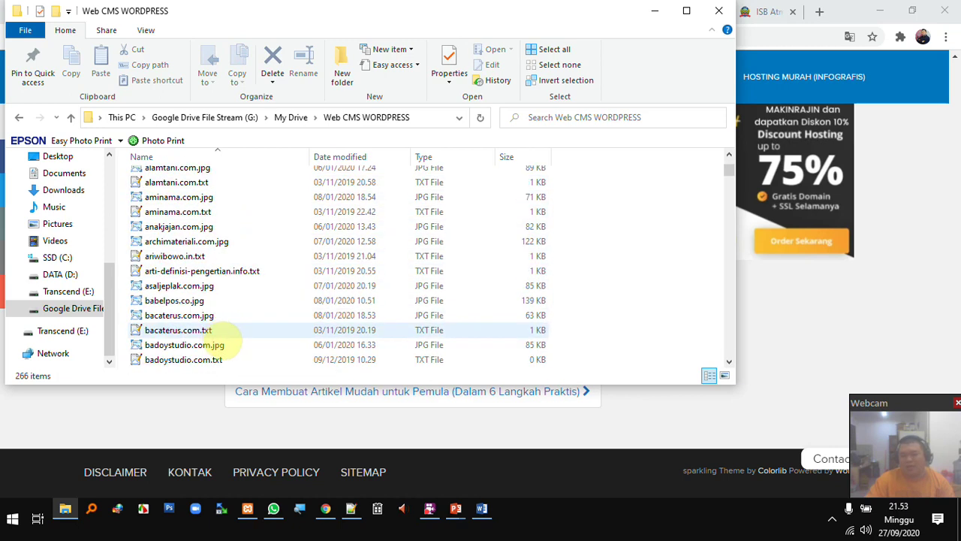
{"action": "scroll", "coordinate": [223, 342], "scroll_direction": "down", "scroll_amount": 7}
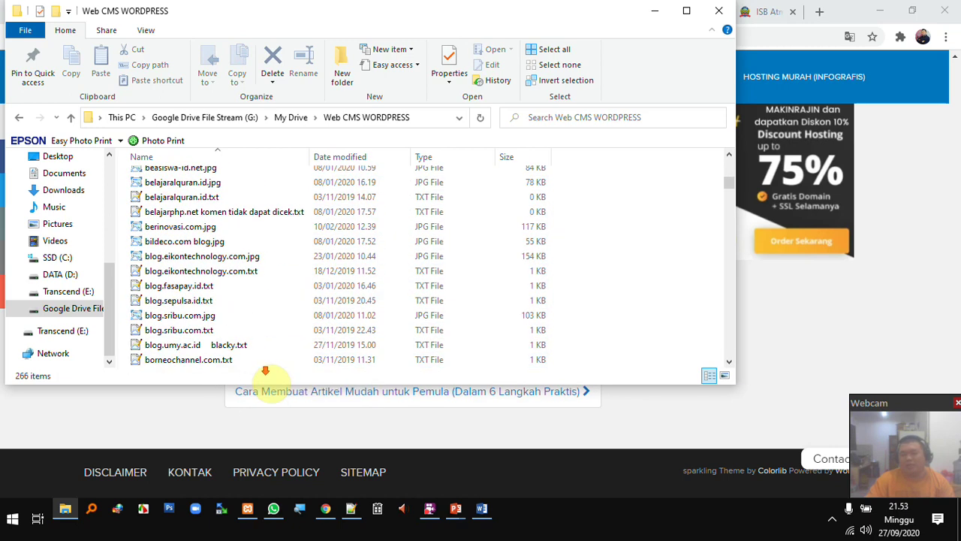
{"action": "scroll", "coordinate": [284, 337], "scroll_direction": "down", "scroll_amount": 2}
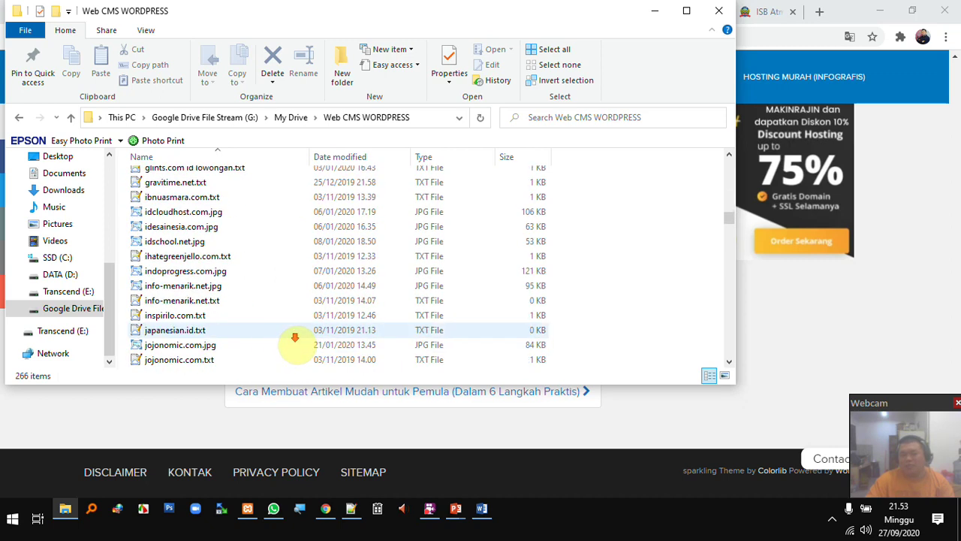
{"action": "scroll", "coordinate": [295, 329], "scroll_direction": "down", "scroll_amount": 10}
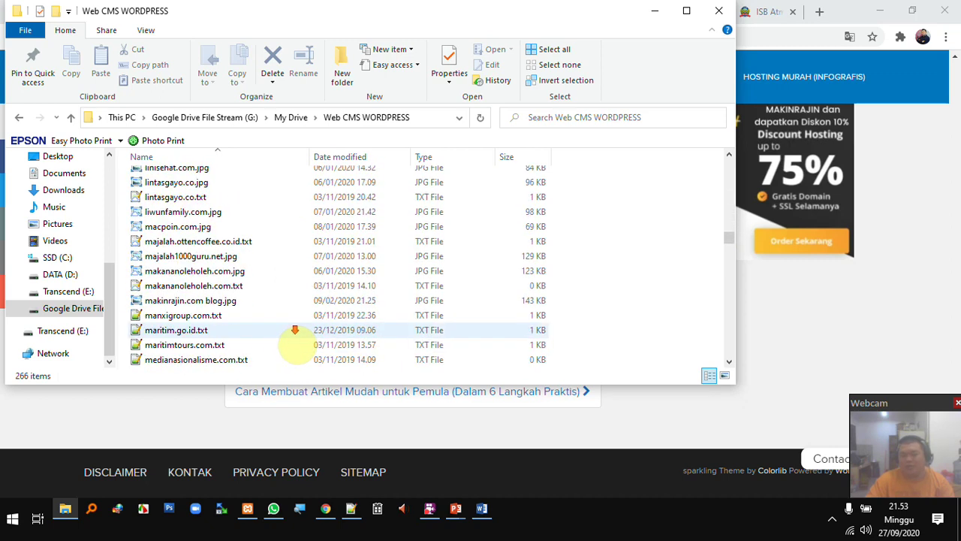
{"action": "scroll", "coordinate": [294, 337], "scroll_direction": "down", "scroll_amount": 3}
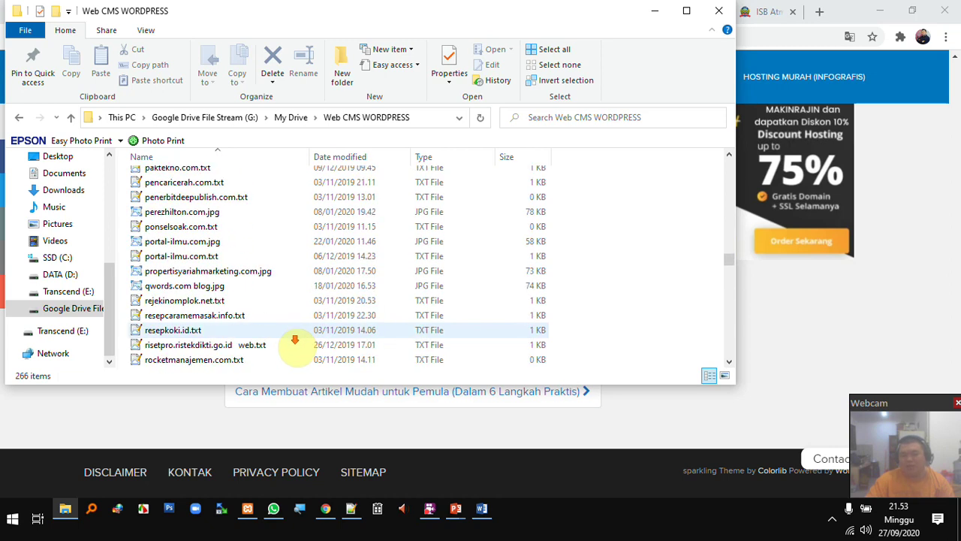
{"action": "scroll", "coordinate": [295, 340], "scroll_direction": "down", "scroll_amount": 18}
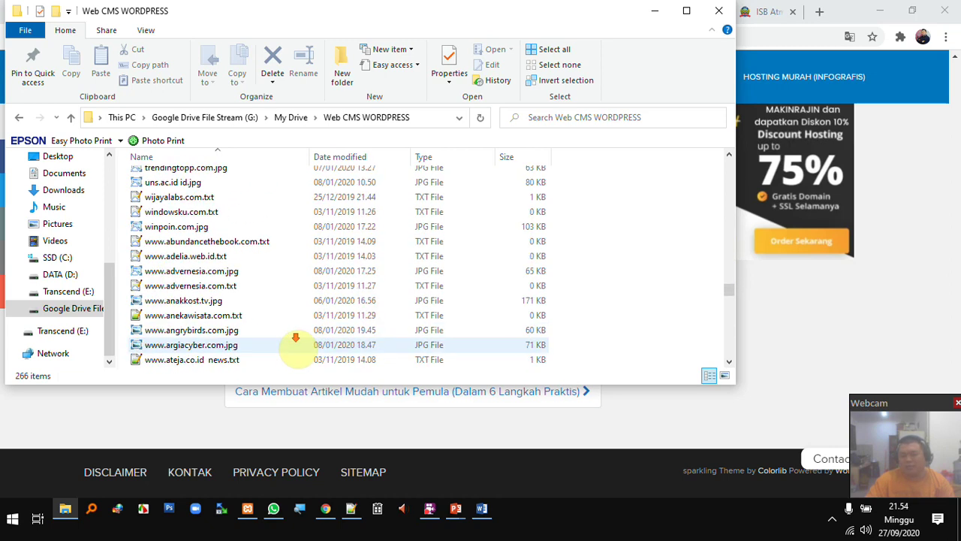
{"action": "scroll", "coordinate": [295, 340], "scroll_direction": "down", "scroll_amount": 12}
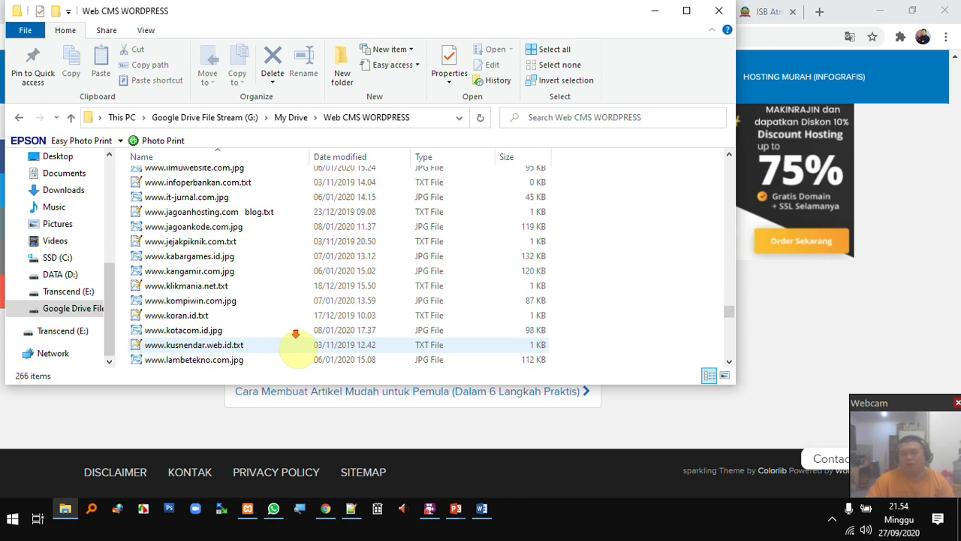
{"action": "scroll", "coordinate": [295, 335], "scroll_direction": "down", "scroll_amount": 15}
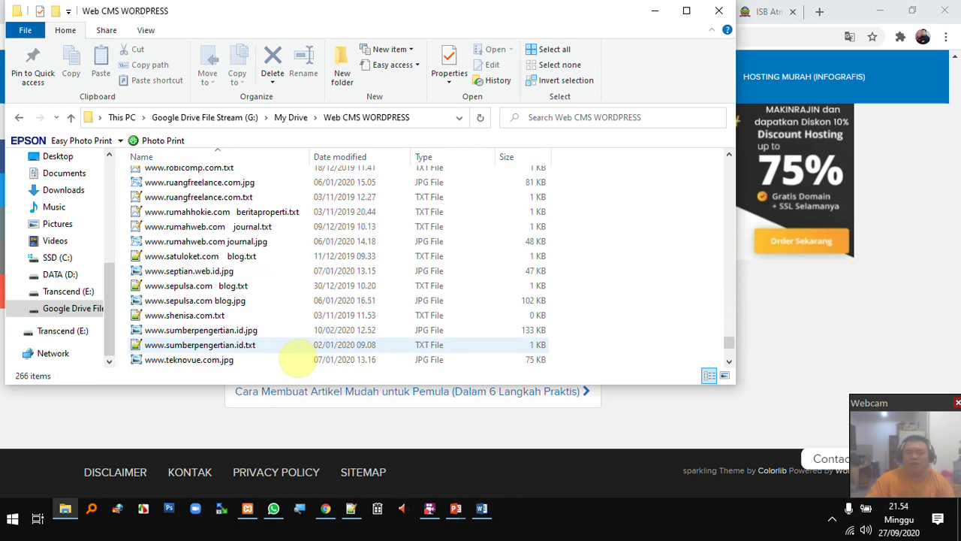
{"action": "scroll", "coordinate": [295, 350], "scroll_direction": "down", "scroll_amount": 1}
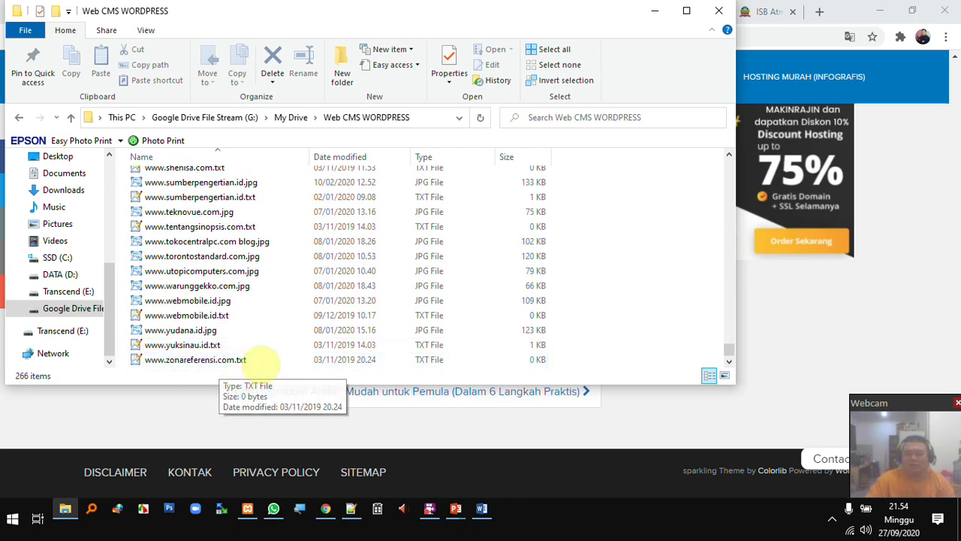
- Return to the MakinRajin article in Chrome and review the Leave a Reply section
{"action": "left_click", "coordinate": [207, 426]}
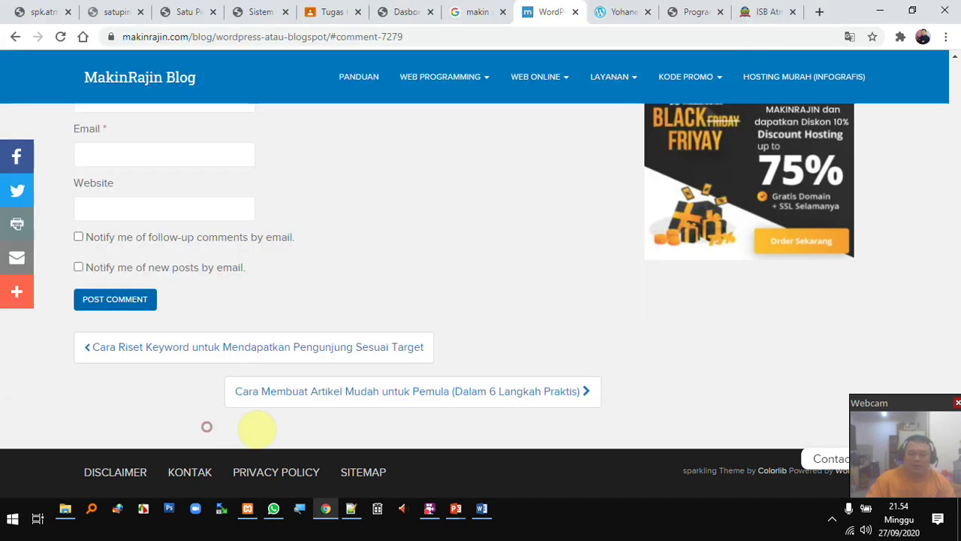
{"action": "mouse_move", "coordinate": [455, 526]}
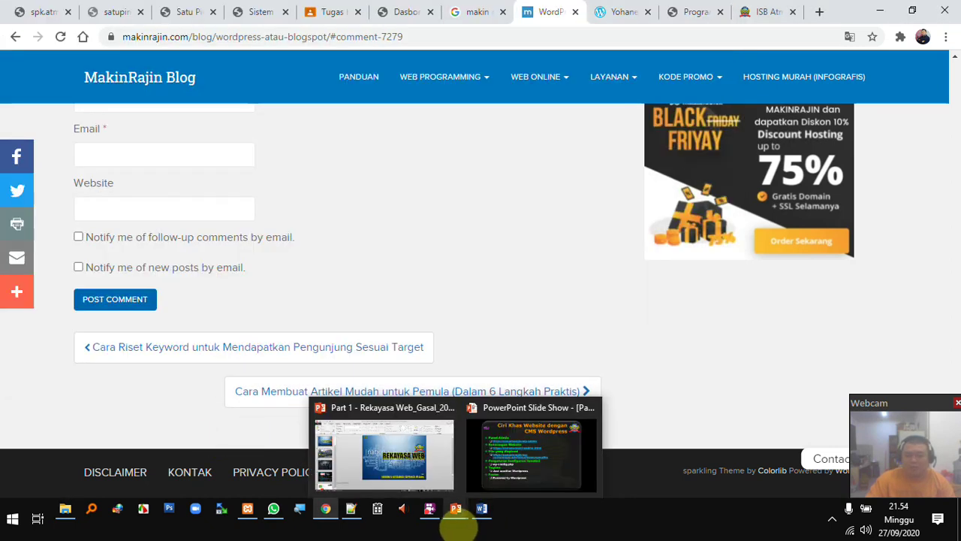
{"action": "scroll", "coordinate": [285, 255], "scroll_direction": "up", "scroll_amount": 7}
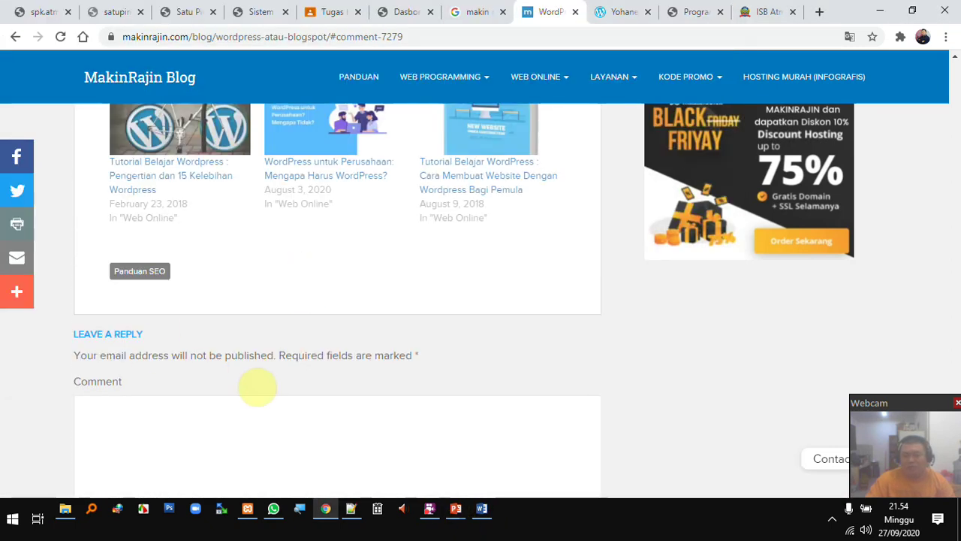
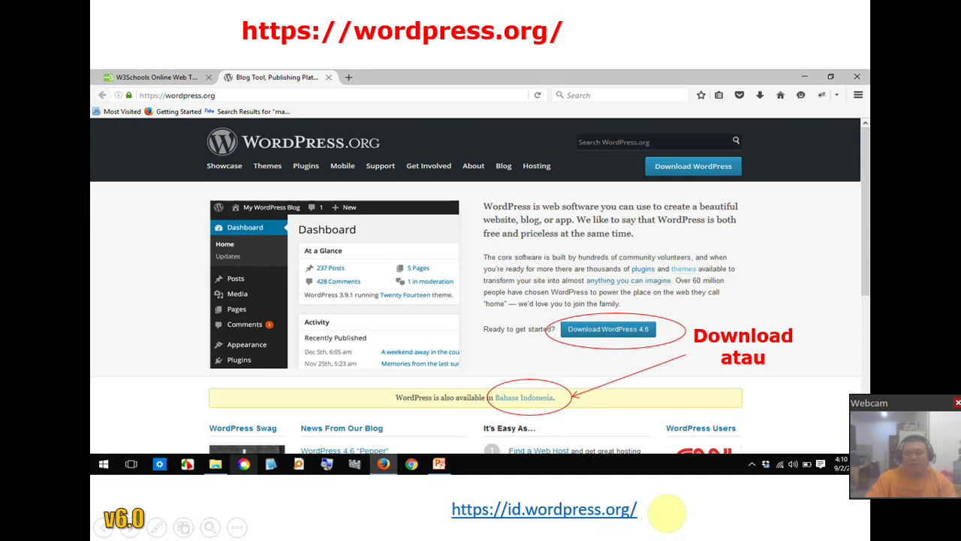
- Switch from the slide show to Chrome and open id.wordpress.org in a new tab
{"action": "mouse_move", "coordinate": [358, 521]}
{"action": "key", "text": "super"}
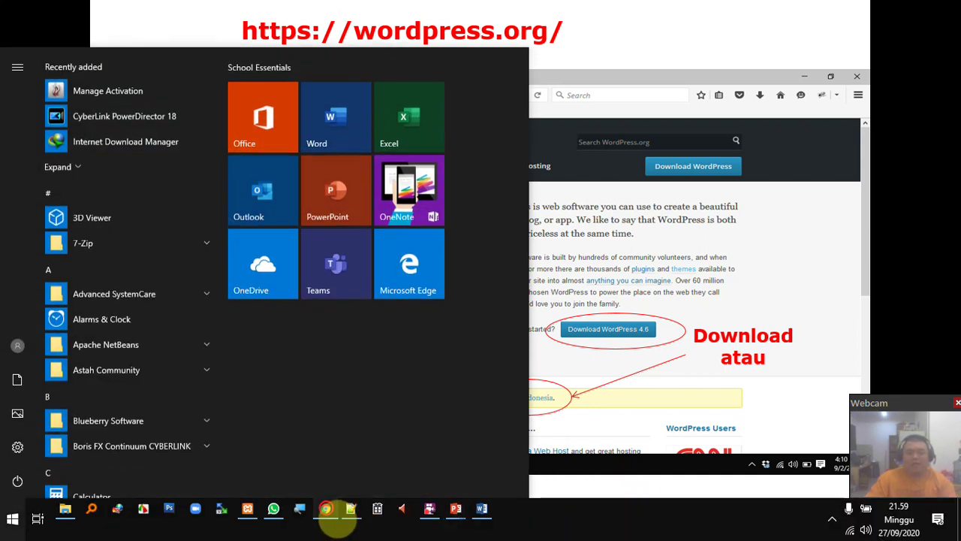
{"action": "left_click", "coordinate": [327, 509]}
{"action": "left_click", "coordinate": [818, 12]}
{"action": "type", "text": "word"}
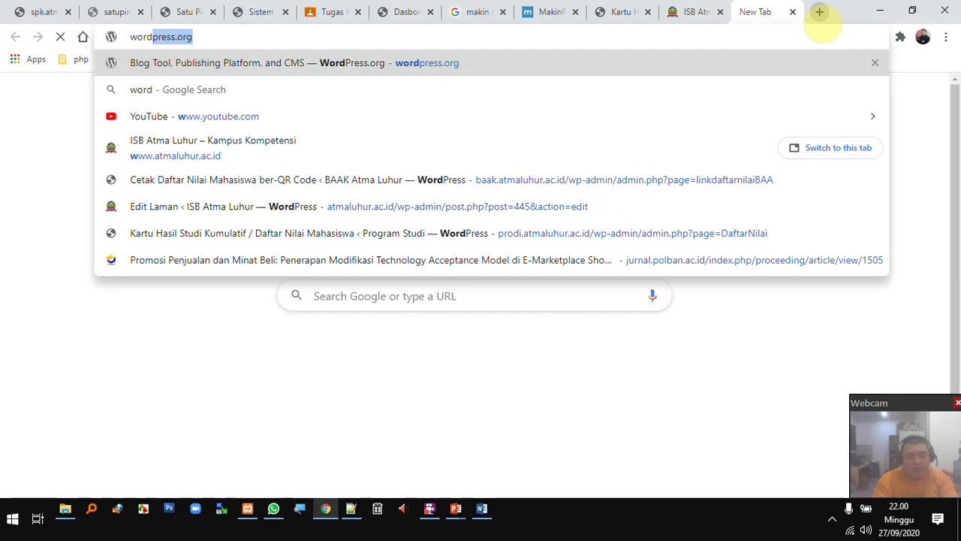
{"action": "type", "text": "id."}
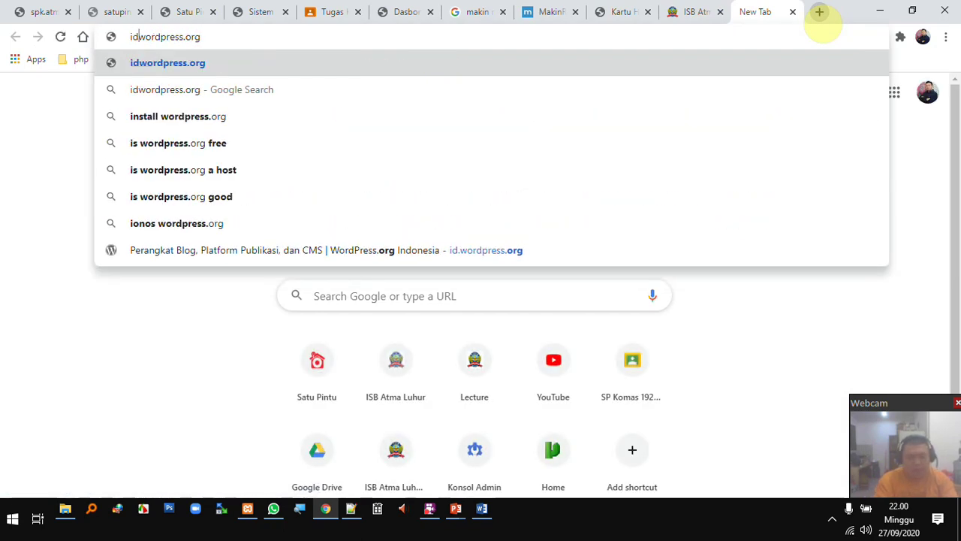
{"action": "key", "text": "Return"}
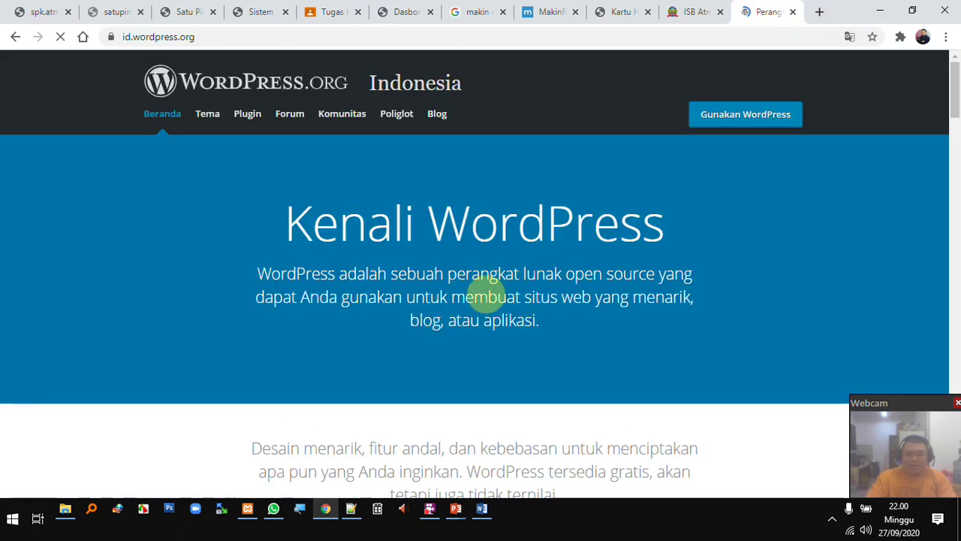
- Look through the WordPress Indonesia homepage and follow its Instal WordPress link to the download page
{"action": "scroll", "coordinate": [618, 224], "scroll_direction": "down", "scroll_amount": 10}
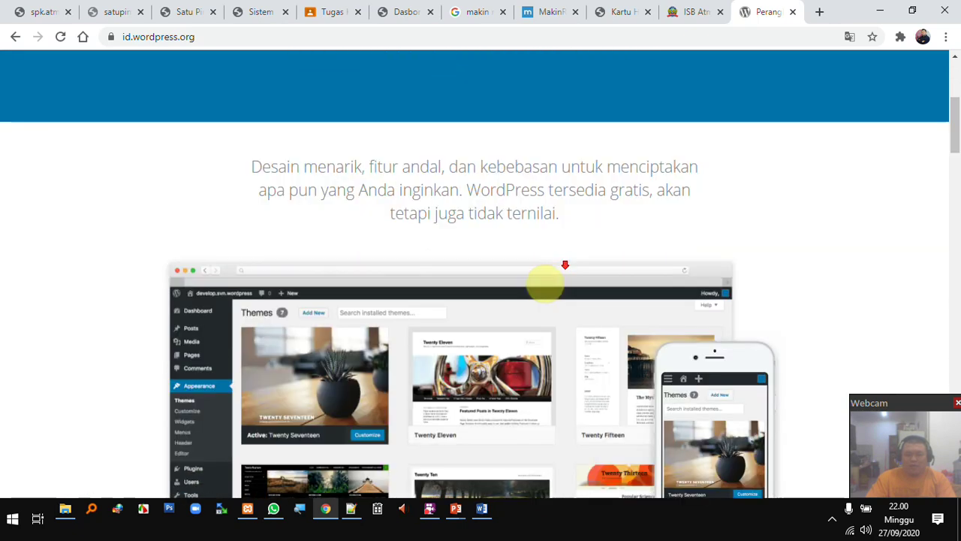
{"action": "scroll", "coordinate": [536, 278], "scroll_direction": "down", "scroll_amount": 5}
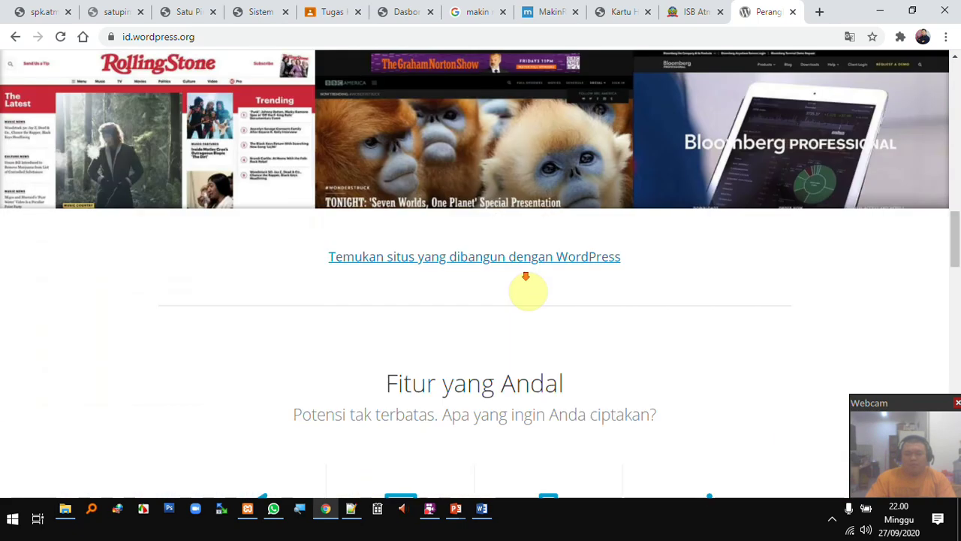
{"action": "scroll", "coordinate": [526, 286], "scroll_direction": "down", "scroll_amount": 12}
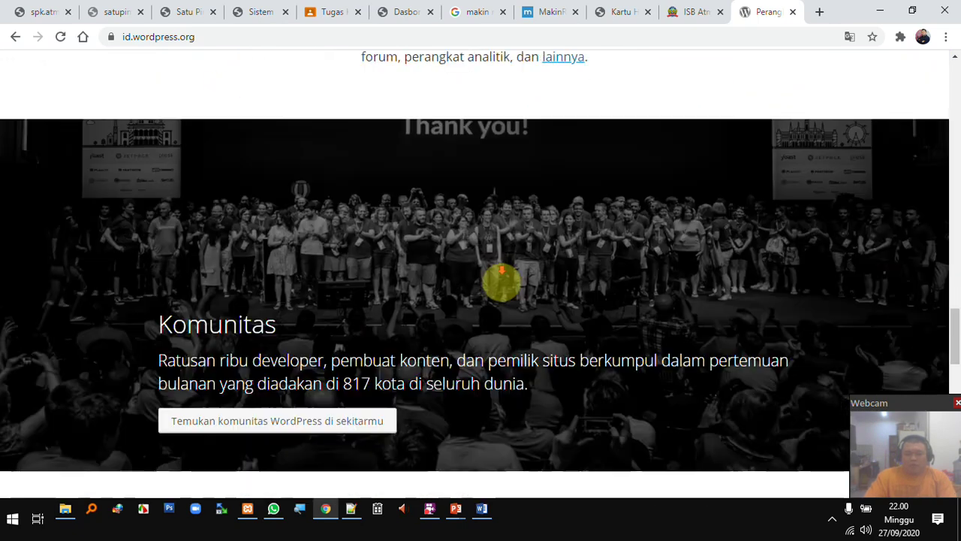
{"action": "scroll", "coordinate": [481, 169], "scroll_direction": "down", "scroll_amount": 5}
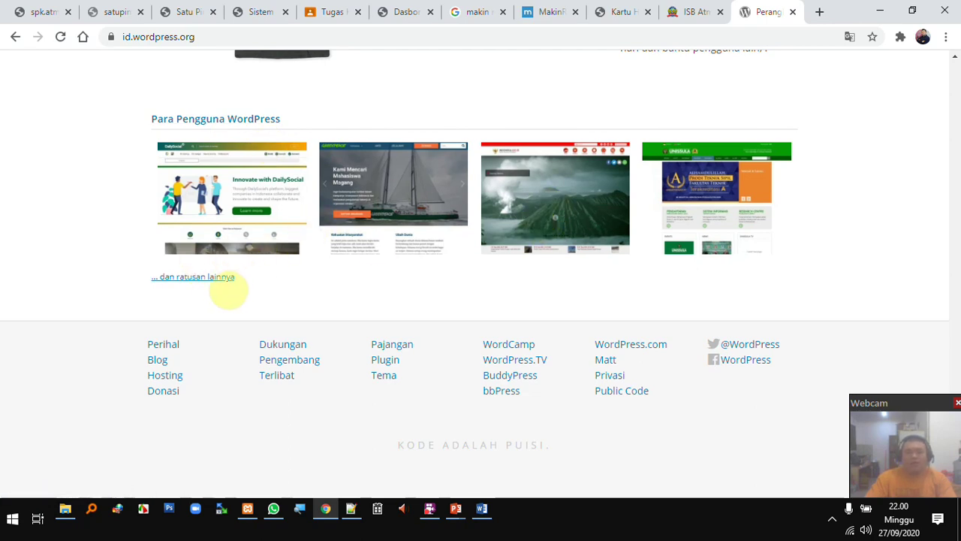
{"action": "scroll", "coordinate": [439, 271], "scroll_direction": "up", "scroll_amount": 1}
{"action": "scroll", "coordinate": [465, 271], "scroll_direction": "up", "scroll_amount": 6}
{"action": "left_click", "coordinate": [472, 299]}
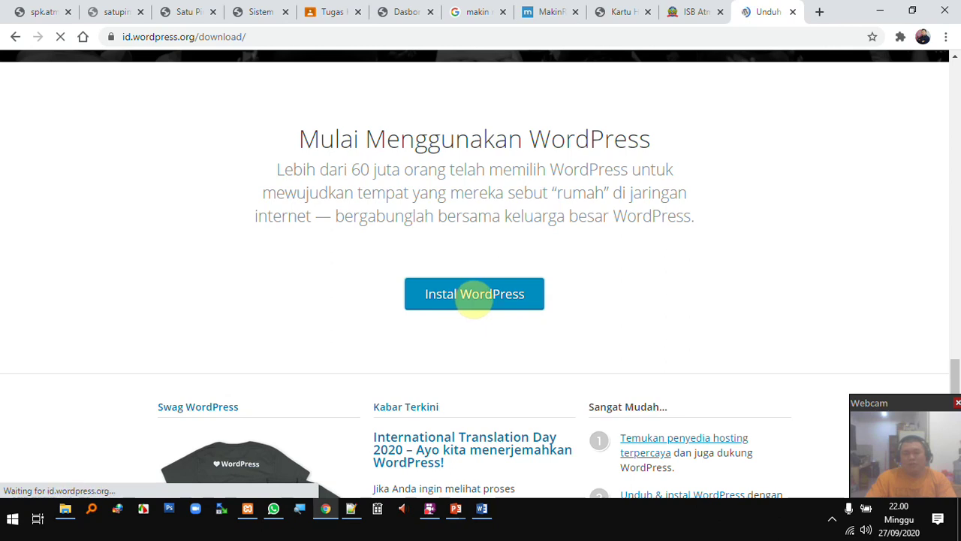
- Request the WordPress 5.5.1 zip download and check for the download manager's prompt
{"action": "scroll", "coordinate": [500, 256], "scroll_direction": "down", "scroll_amount": 3}
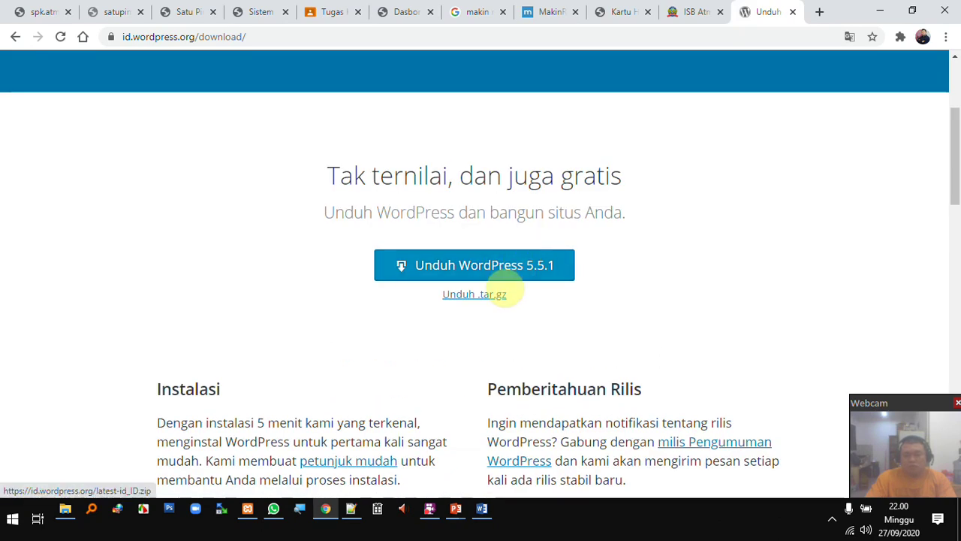
{"action": "left_click", "coordinate": [499, 276]}
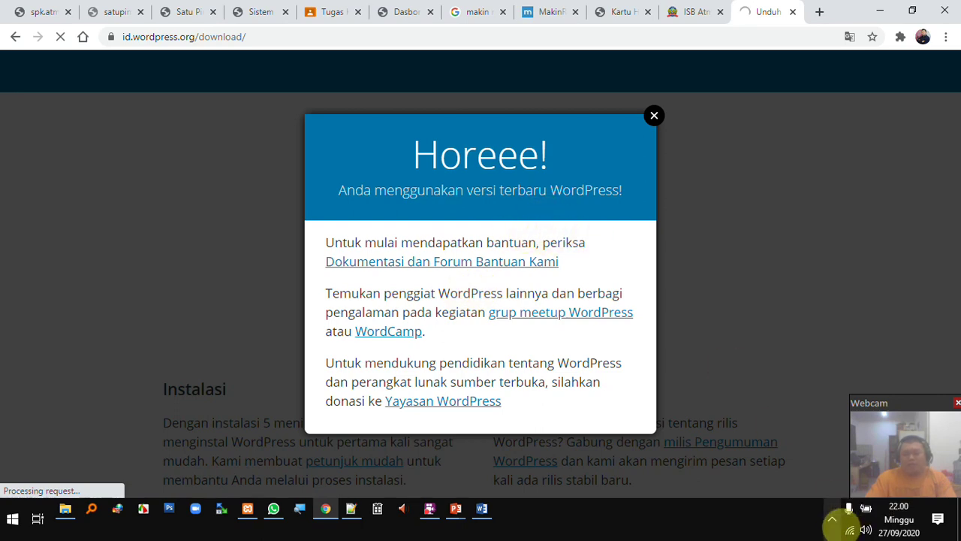
{"action": "left_click", "coordinate": [832, 518]}
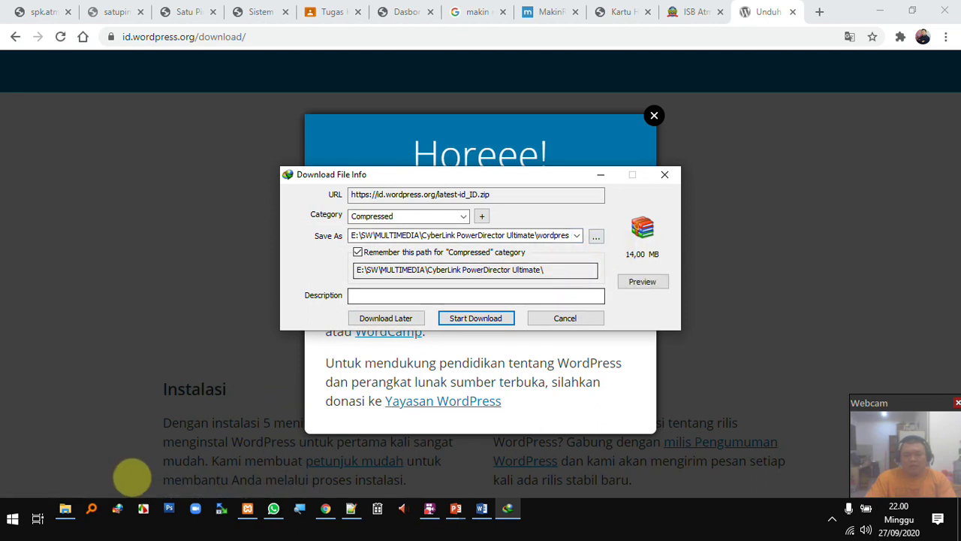
- Open the folder D:\YO1\2_PENDIDIKAN\2021\O\Rekweb\1 in File Explorer from the desktop's O shortcut and copy its path
{"action": "left_click", "coordinate": [68, 510]}
{"action": "left_click", "coordinate": [66, 510]}
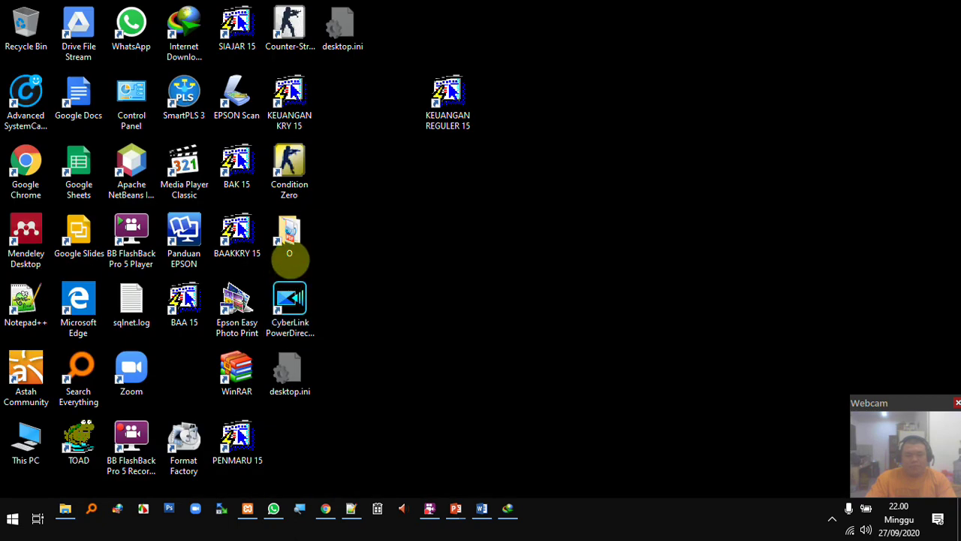
{"action": "double_click", "coordinate": [289, 239]}
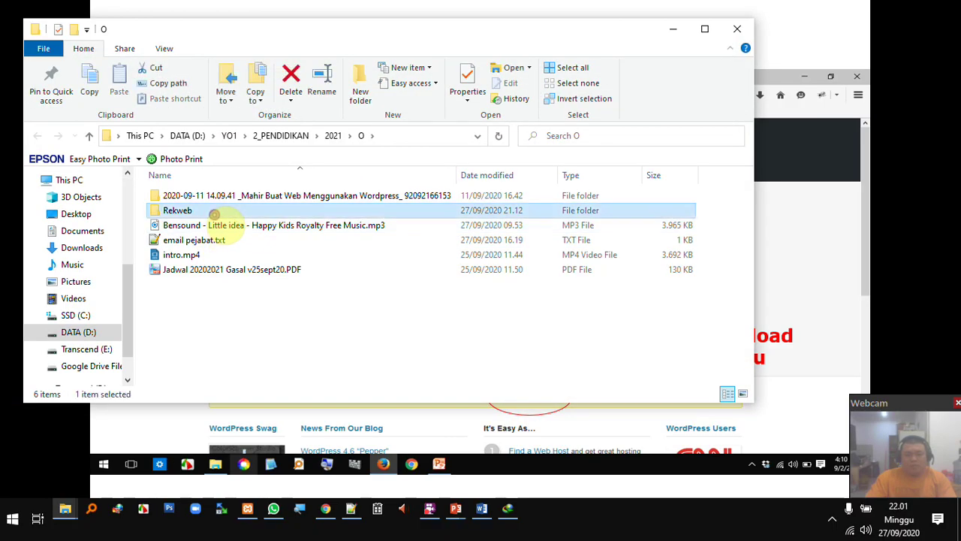
{"action": "double_click", "coordinate": [214, 212]}
{"action": "left_click", "coordinate": [208, 196]}
{"action": "double_click", "coordinate": [208, 196]}
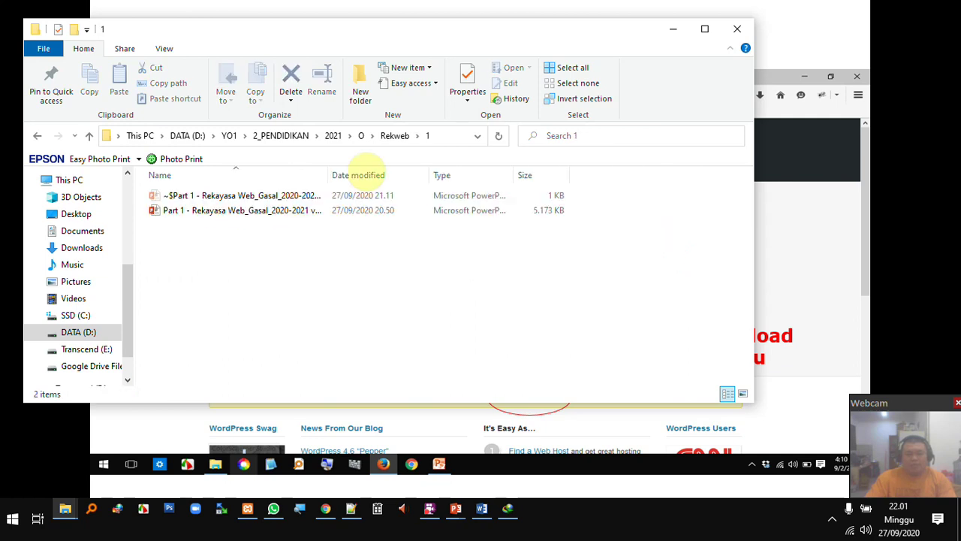
{"action": "left_click", "coordinate": [446, 137]}
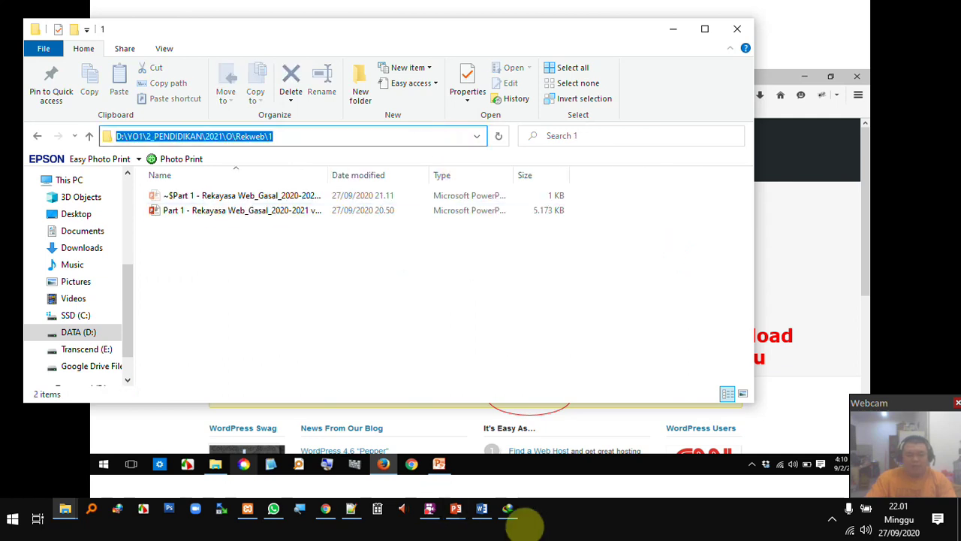
- Set the download's save location to D:\YO1\2_PENDIDIKAN\2021\O\Rekweb\1 and start downloading wordpress-5.5.1-id_ID.zip
{"action": "left_click", "coordinate": [508, 508]}
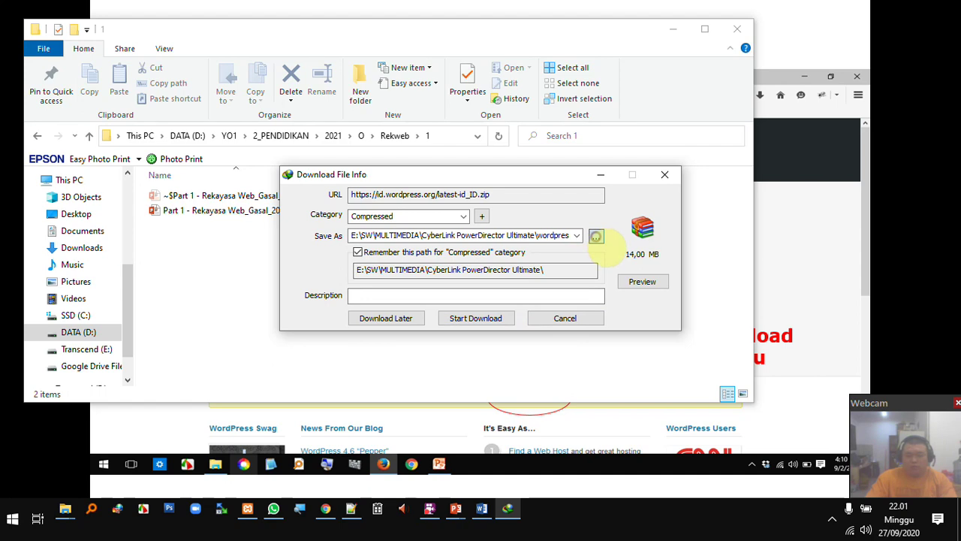
{"action": "left_click", "coordinate": [595, 236]}
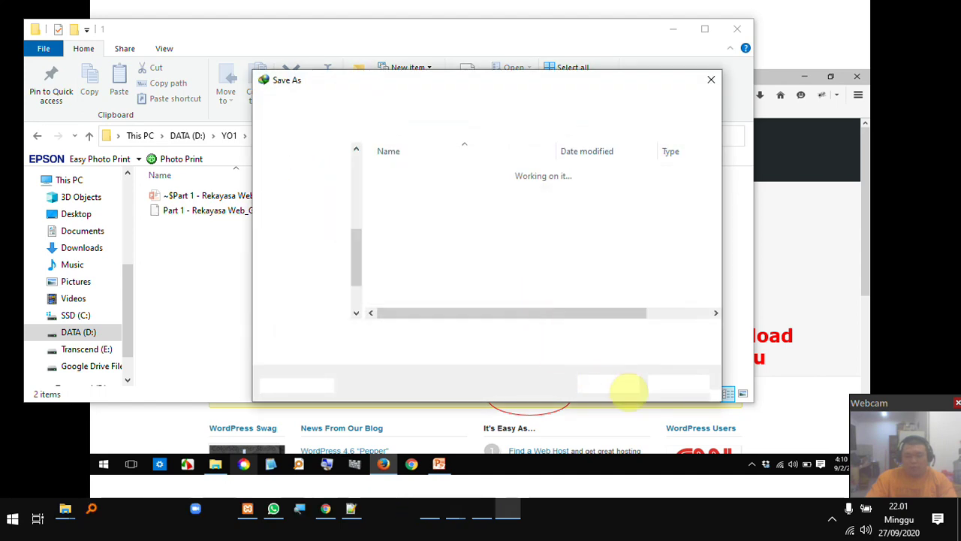
{"action": "left_click", "coordinate": [608, 384]}
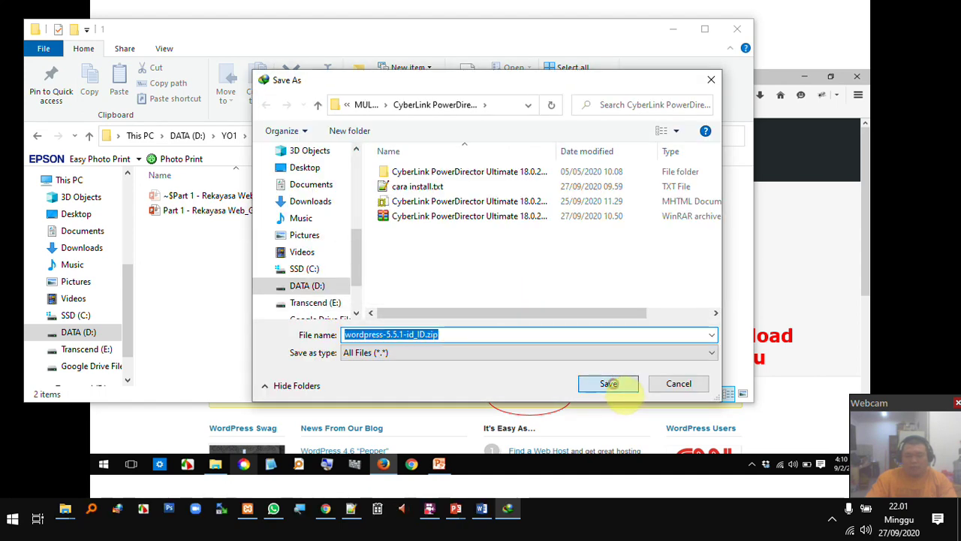
{"action": "left_click", "coordinate": [609, 383]}
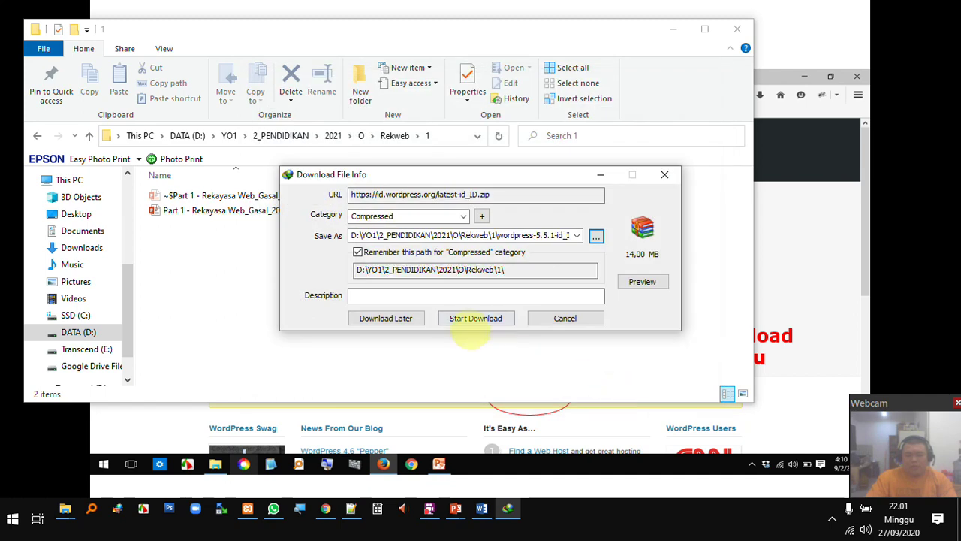
{"action": "left_click", "coordinate": [479, 321]}
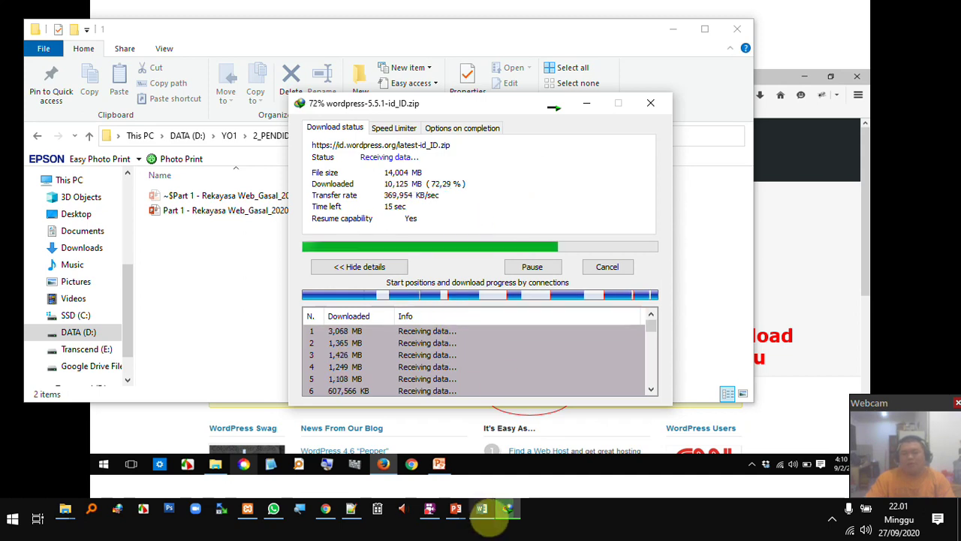
- Switch to the course plan in Word and review the week 1 Bahan Kajian points, highlighting each in turn
{"action": "left_click", "coordinate": [484, 510]}
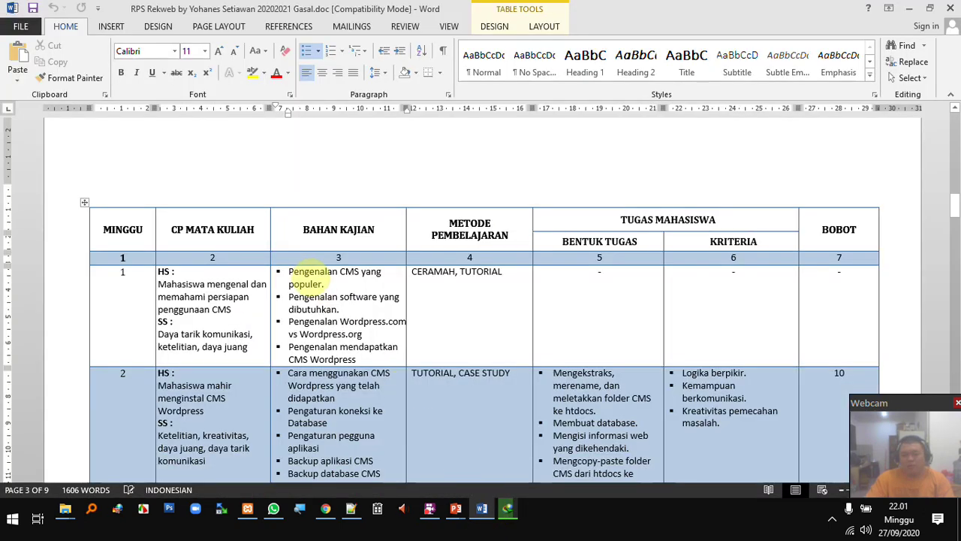
{"action": "left_click_drag", "start_coordinate": [297, 274], "coordinate": [329, 286]}
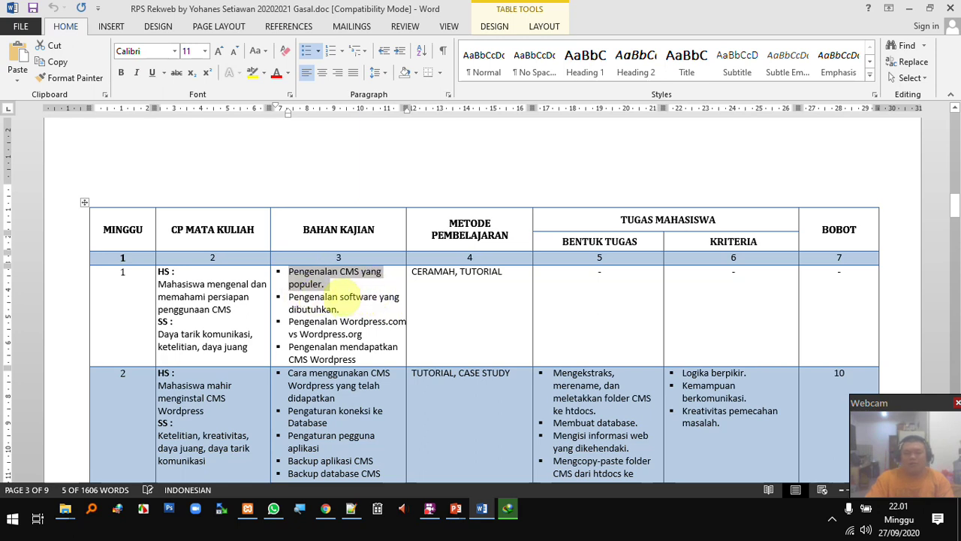
{"action": "left_click", "coordinate": [591, 300]}
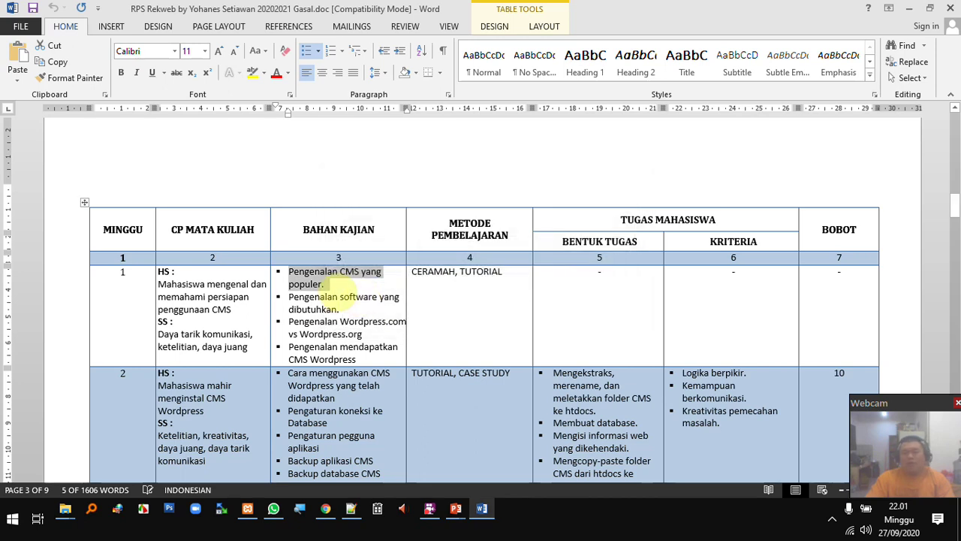
{"action": "left_click", "coordinate": [297, 299]}
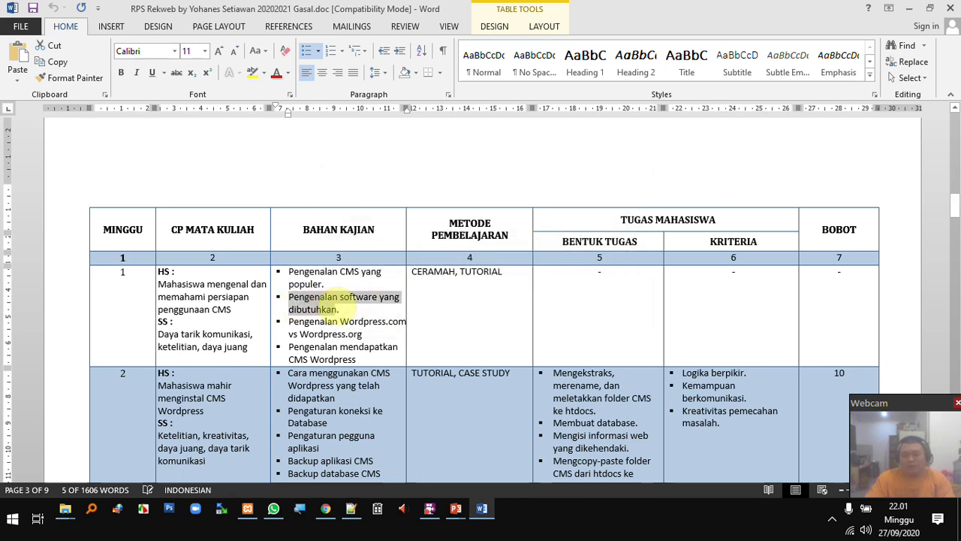
{"action": "mouse_move", "coordinate": [461, 518]}
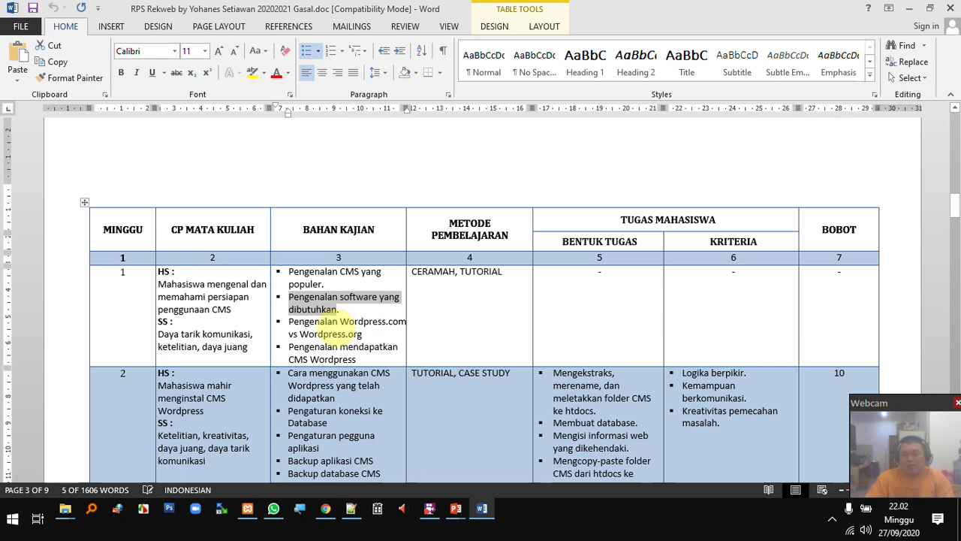
{"action": "left_click_drag", "start_coordinate": [342, 322], "coordinate": [400, 319]}
{"action": "left_click", "coordinate": [356, 321]}
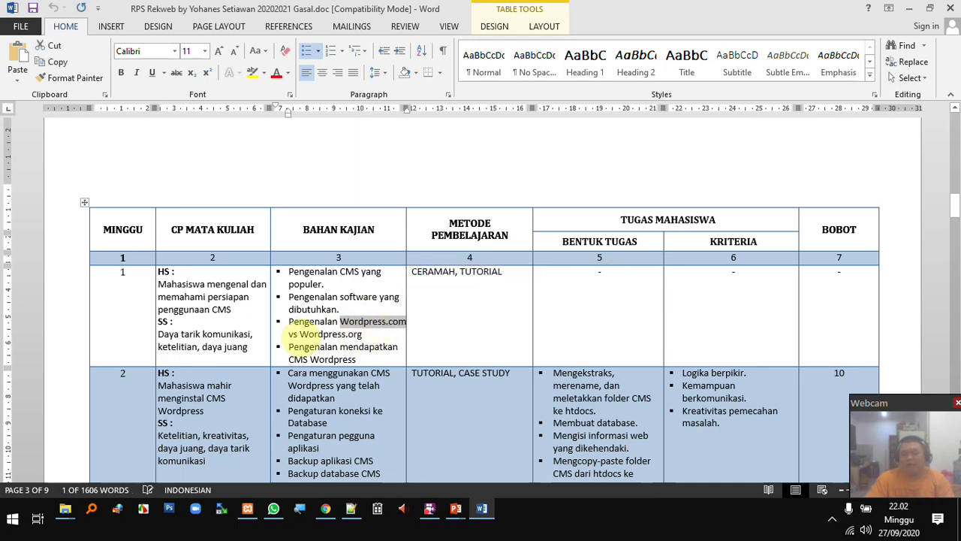
{"action": "left_click_drag", "start_coordinate": [301, 335], "coordinate": [365, 332]}
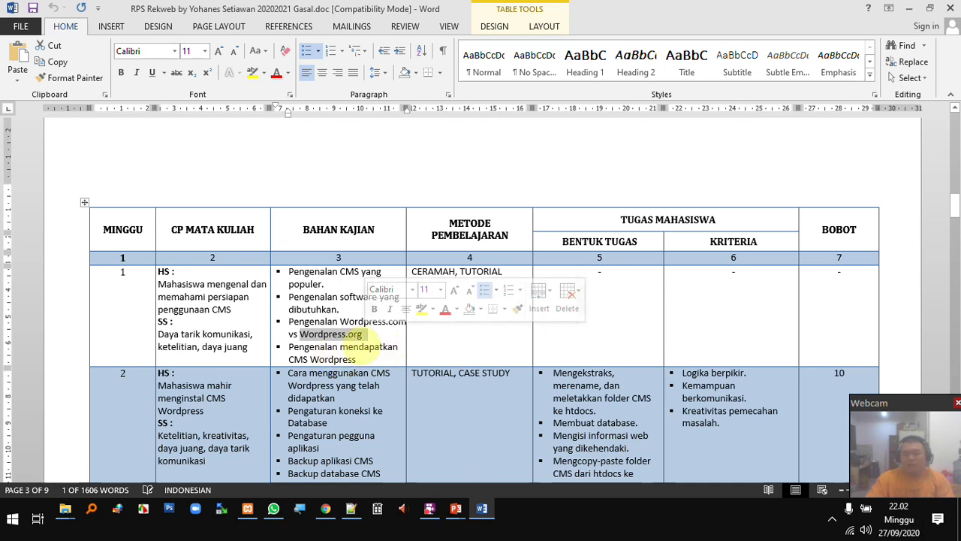
{"action": "left_click_drag", "start_coordinate": [340, 347], "coordinate": [378, 359]}
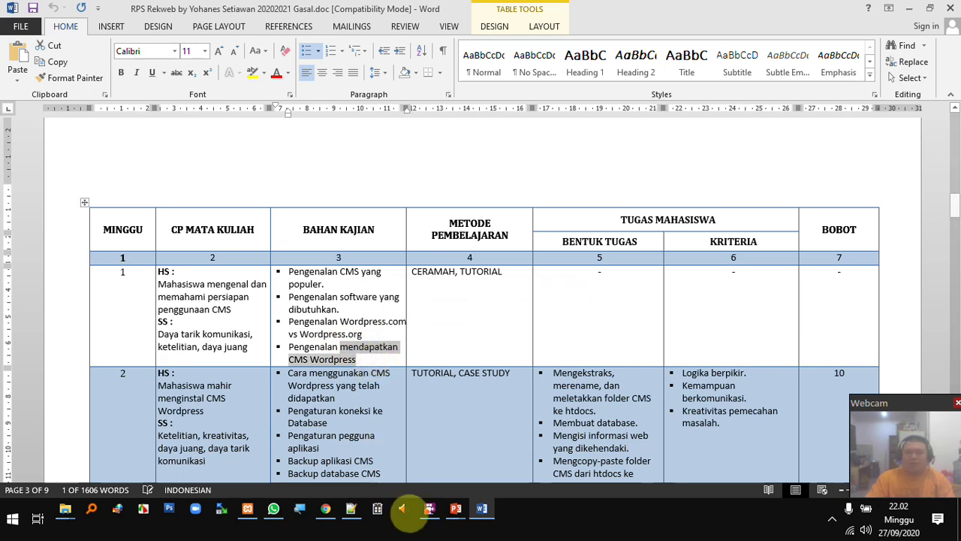
- Return to the WordPress download page in Chrome and highlight its web address
{"action": "left_click", "coordinate": [325, 509]}
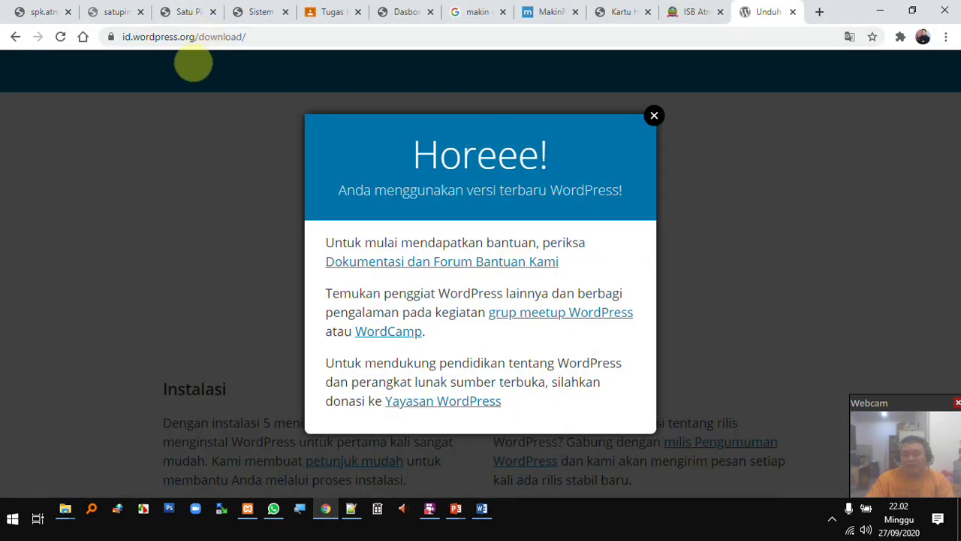
{"action": "left_click", "coordinate": [139, 37]}
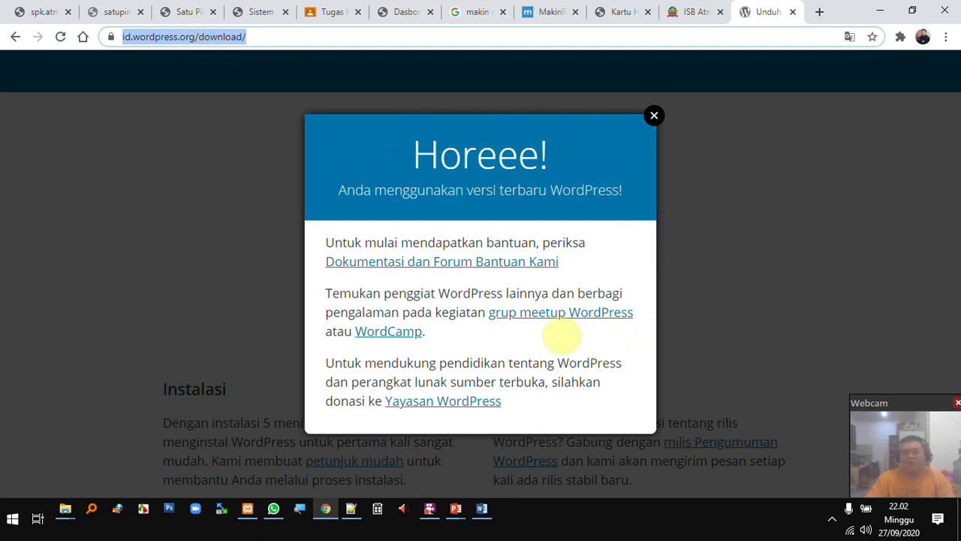
- Switch to the Rekweb\1 folder in File Explorer, select wordpress-5.5.1-id_ID.zip and magnify the screen to 200%
{"action": "left_click", "coordinate": [65, 510]}
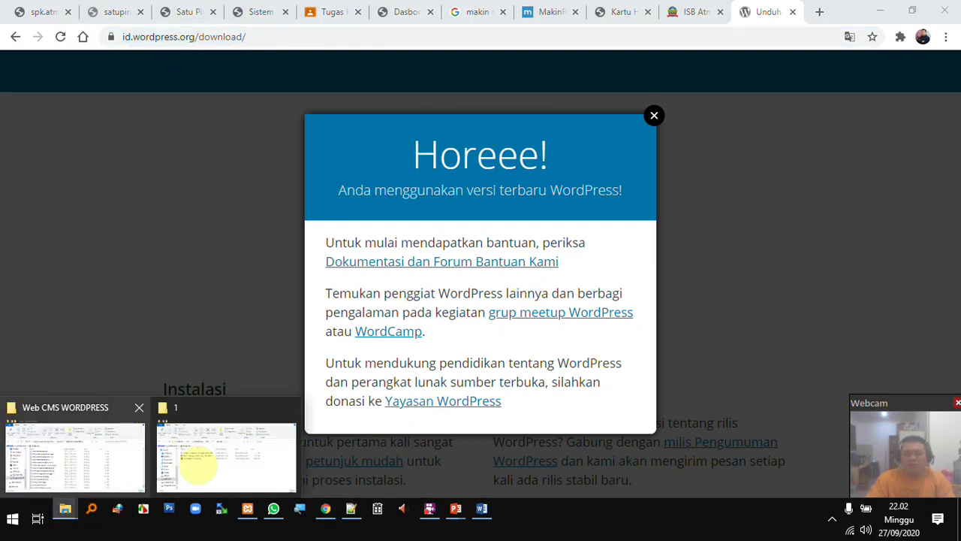
{"action": "left_click", "coordinate": [214, 451]}
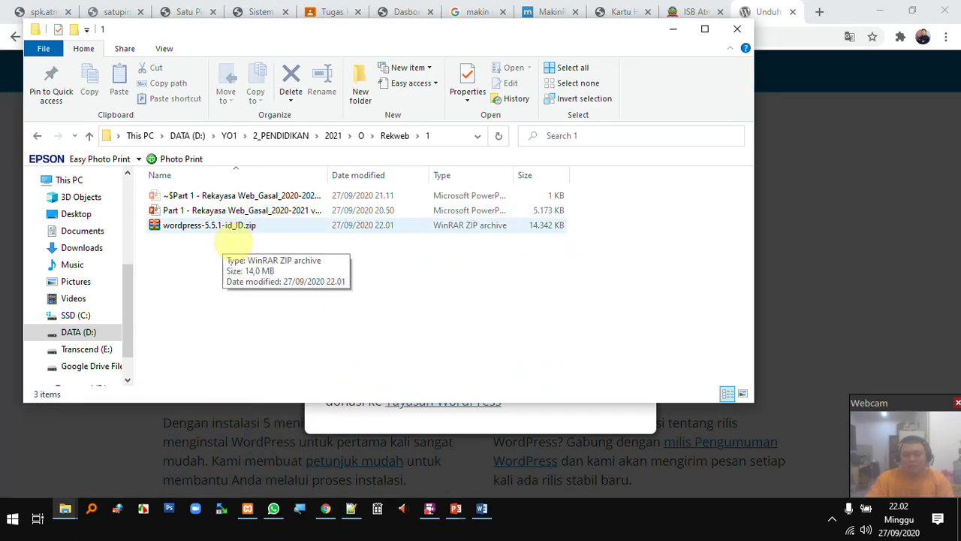
{"action": "left_click", "coordinate": [225, 227]}
{"action": "left_click", "coordinate": [310, 516]}
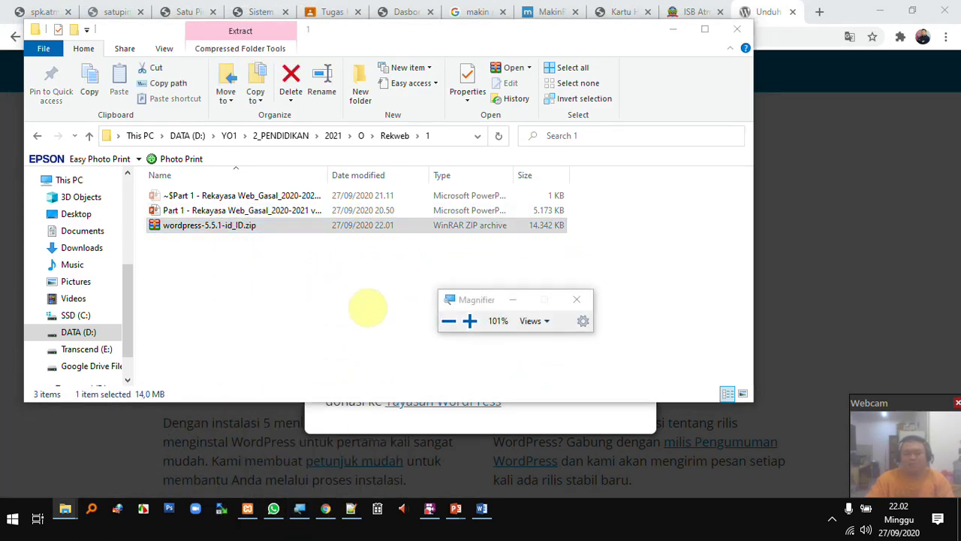
{"action": "left_click", "coordinate": [470, 320]}
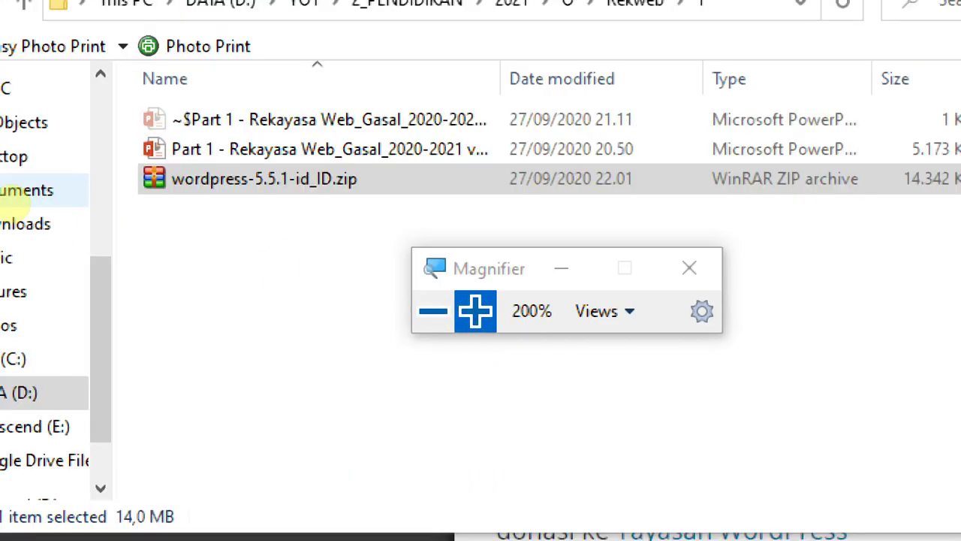
- Extract wordpress-5.5.1-id_ID.zip directly into the Rekweb\1 folder with 7-Zip
{"action": "left_click", "coordinate": [562, 268]}
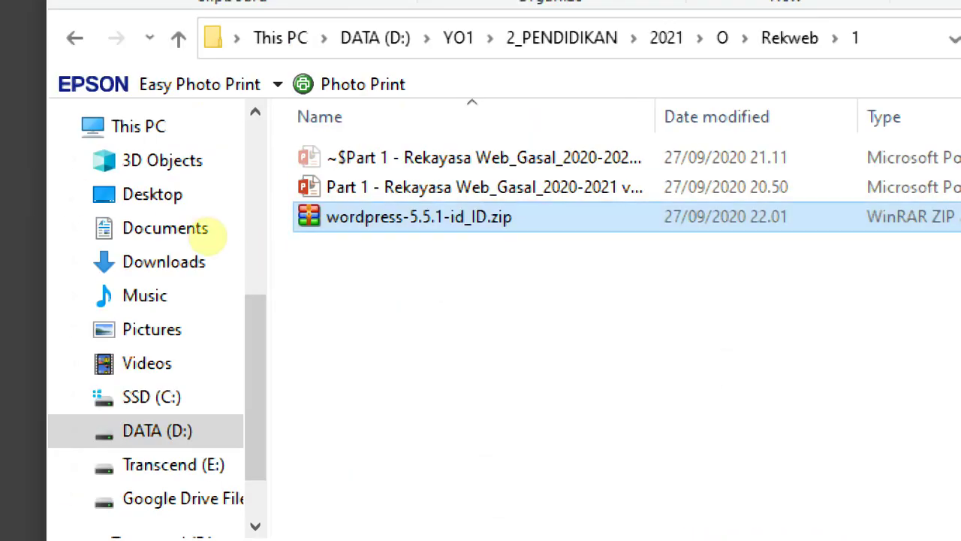
{"action": "right_click", "coordinate": [316, 217]}
{"action": "mouse_move", "coordinate": [461, 215]}
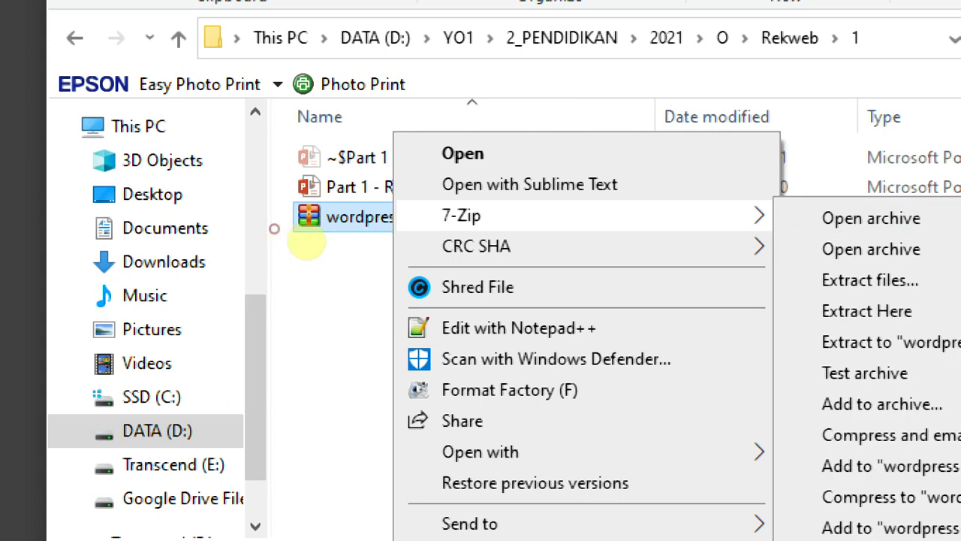
{"action": "left_click", "coordinate": [439, 272]}
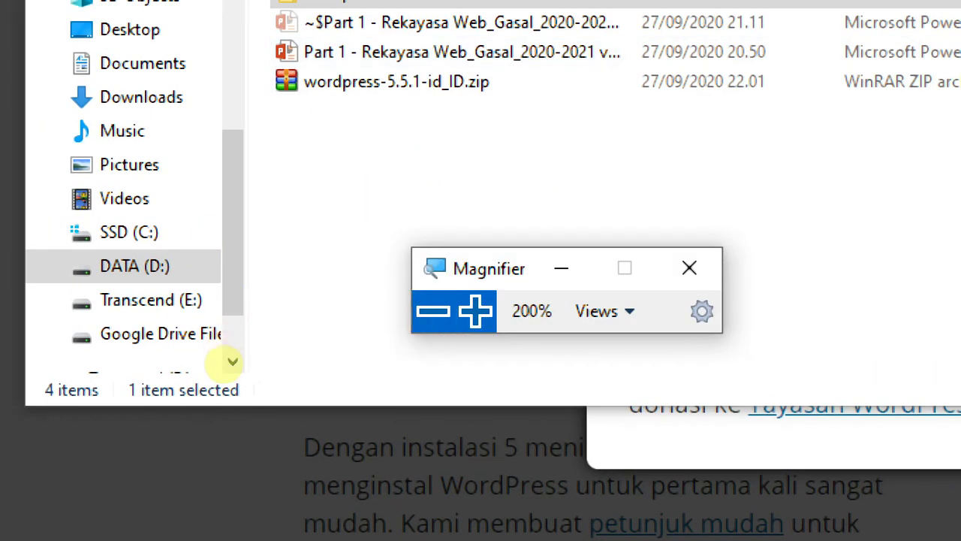
- Return the screen magnification to 100%, close Magnifier and examine the week 2 row of the course plan in Word
{"action": "left_click", "coordinate": [227, 354]}
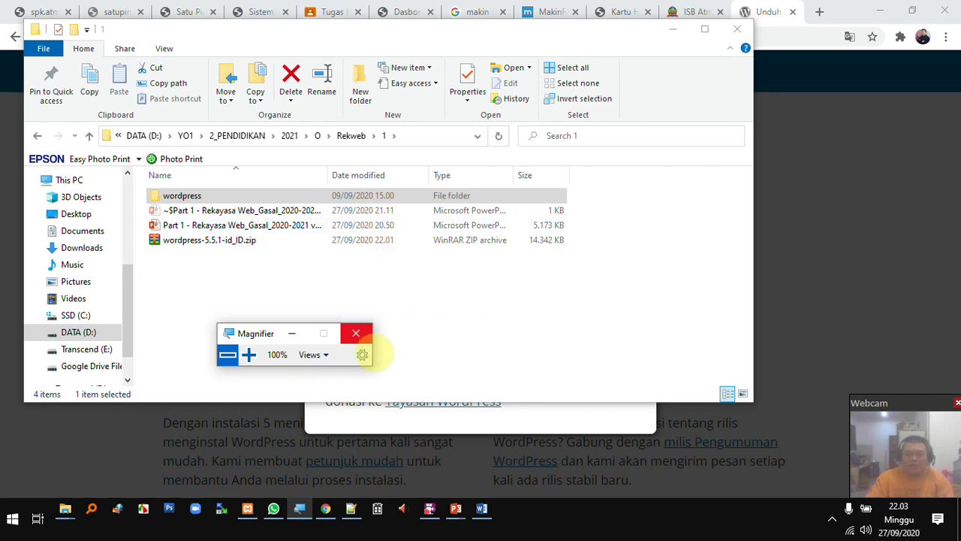
{"action": "left_click", "coordinate": [483, 510]}
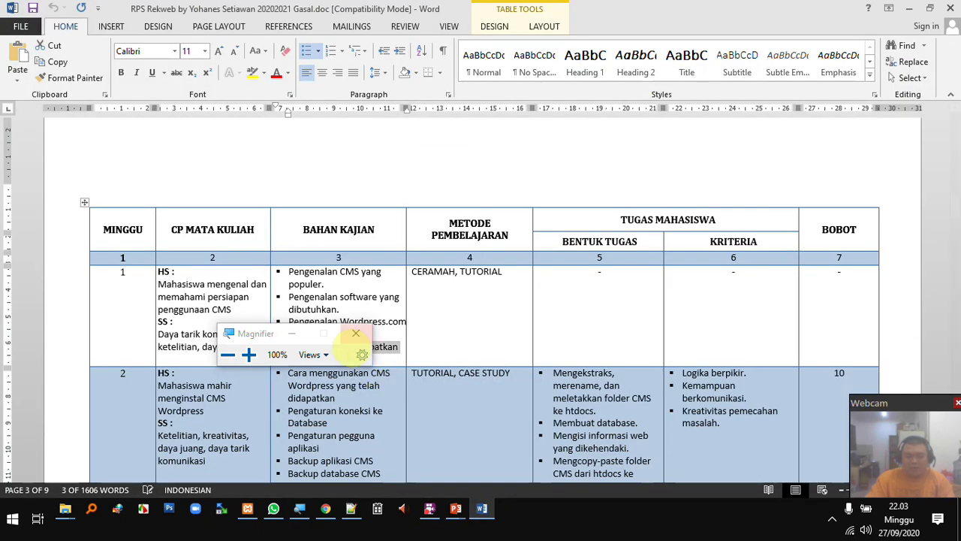
{"action": "left_click", "coordinate": [354, 333]}
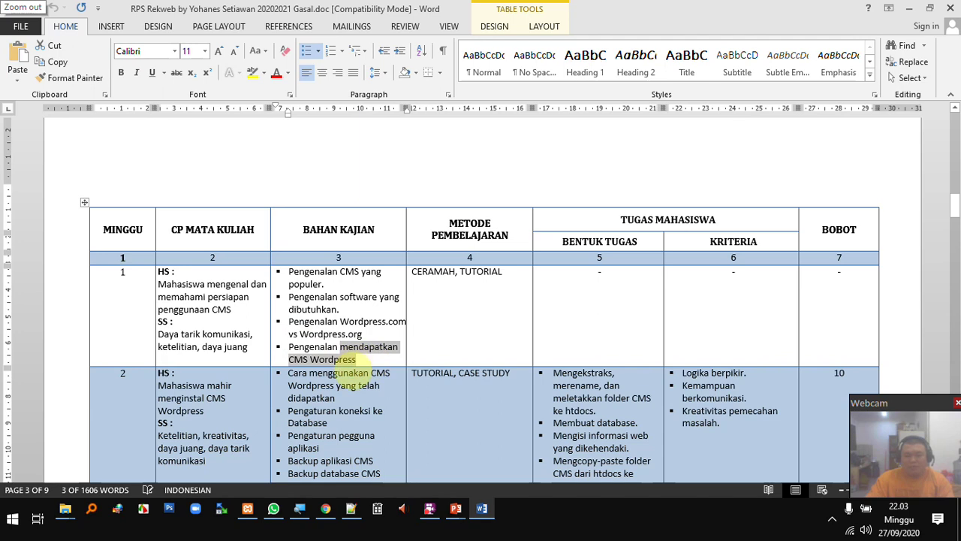
{"action": "scroll", "coordinate": [334, 387], "scroll_direction": "down", "scroll_amount": 1}
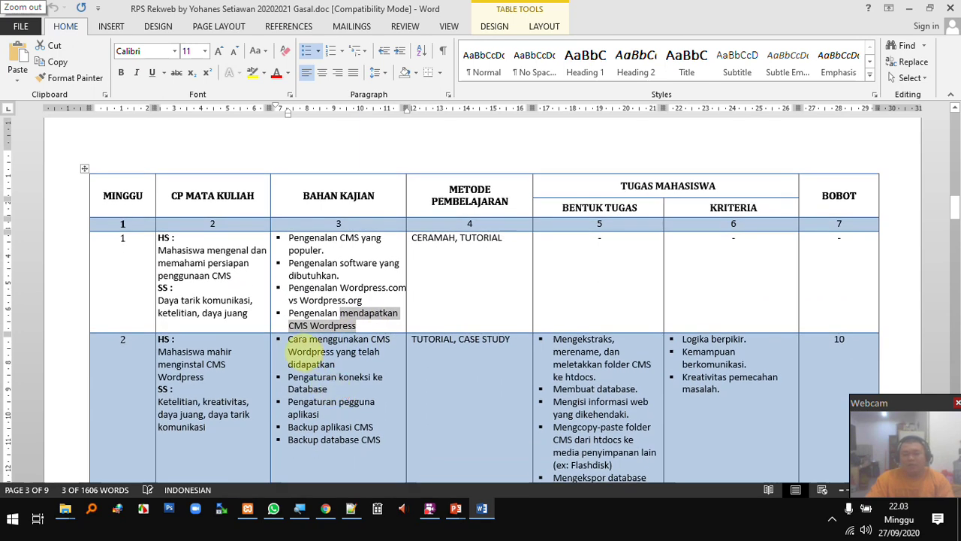